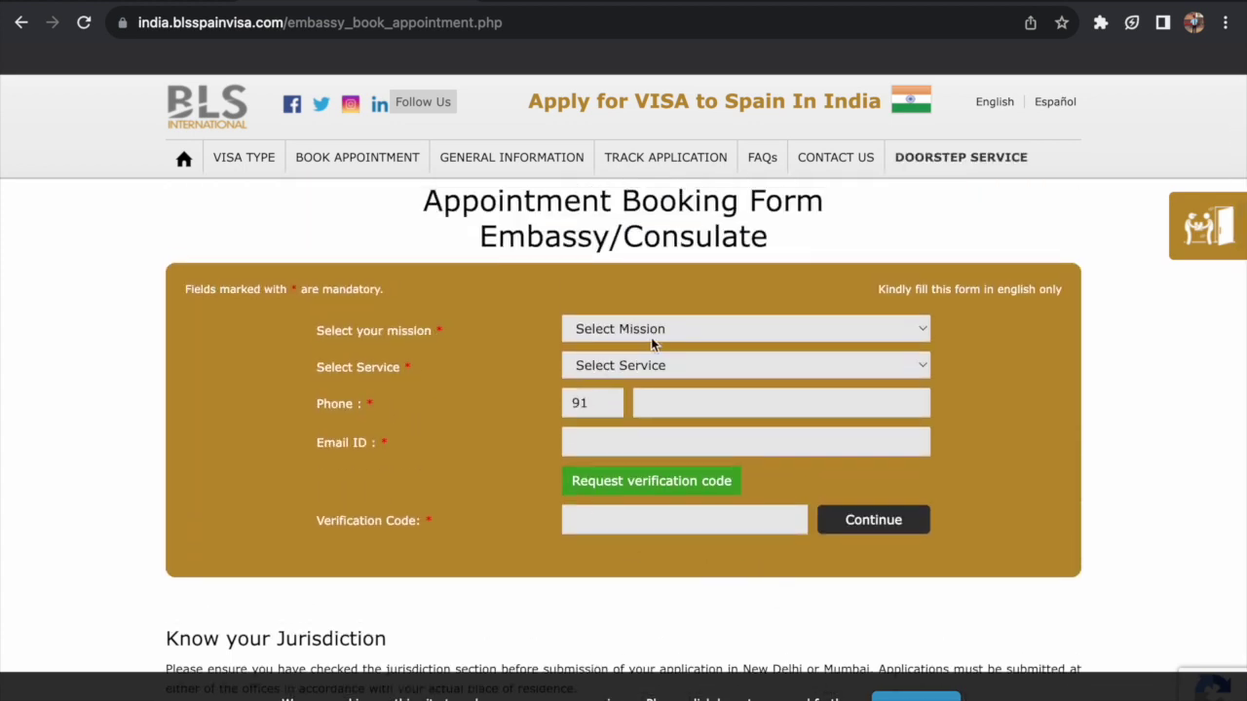
- Open the Mission dropdown on the embassy appointment booking form
left_click(651, 331)
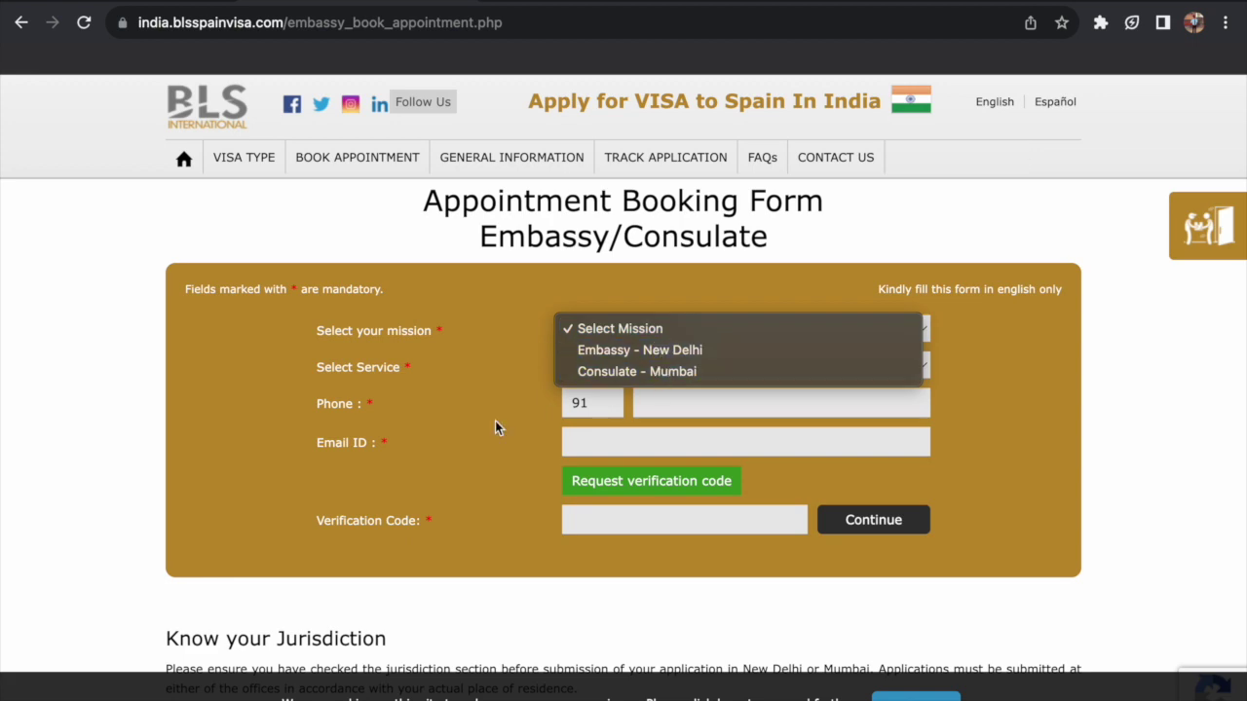
- Choose Consulate - Mumbai as the mission
left_click(64, 457)
scroll(65, 458, "down", 5)
scroll(63, 458, "up", 1)
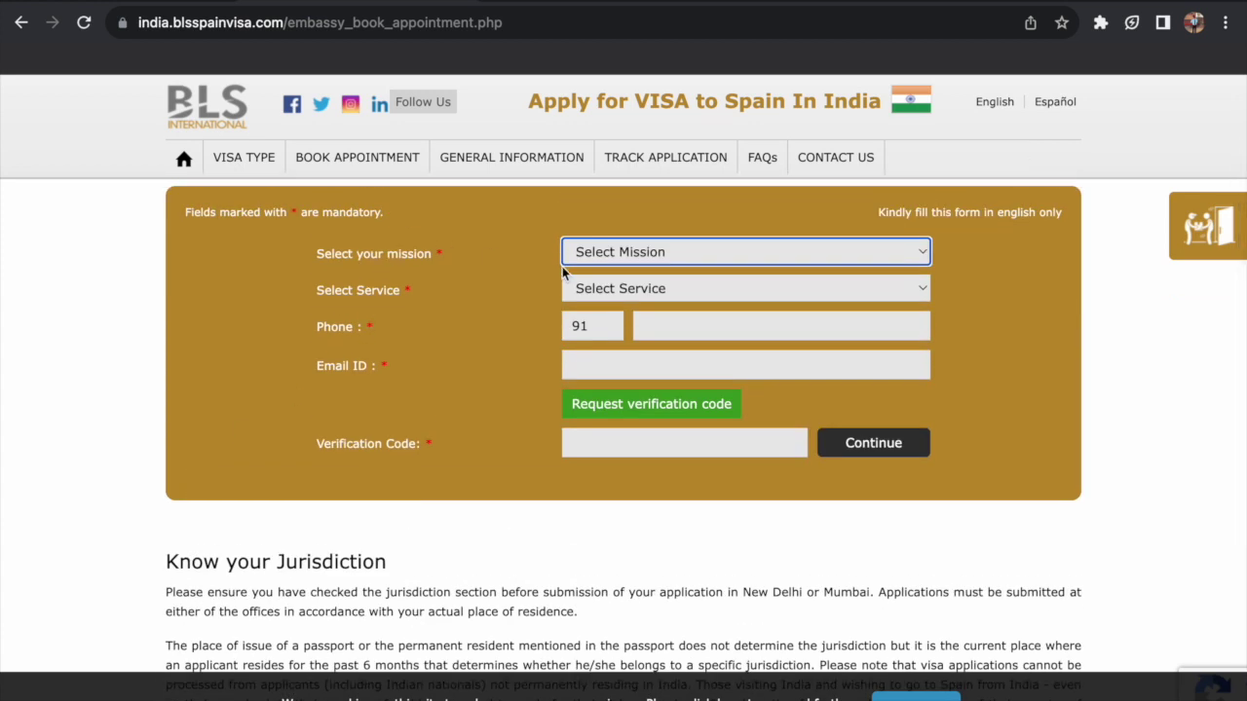
left_click(633, 251)
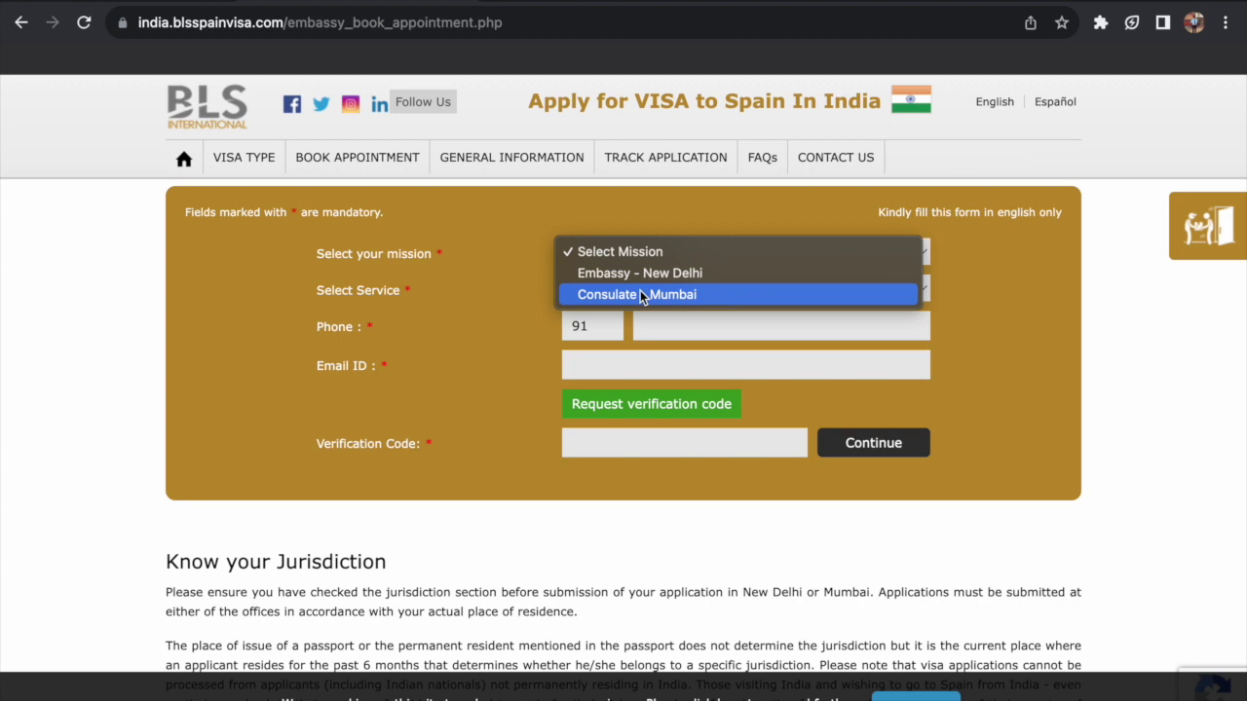
left_click(640, 294)
- Browse the service list, then open the verification-code link in the OTP email
left_click(640, 290)
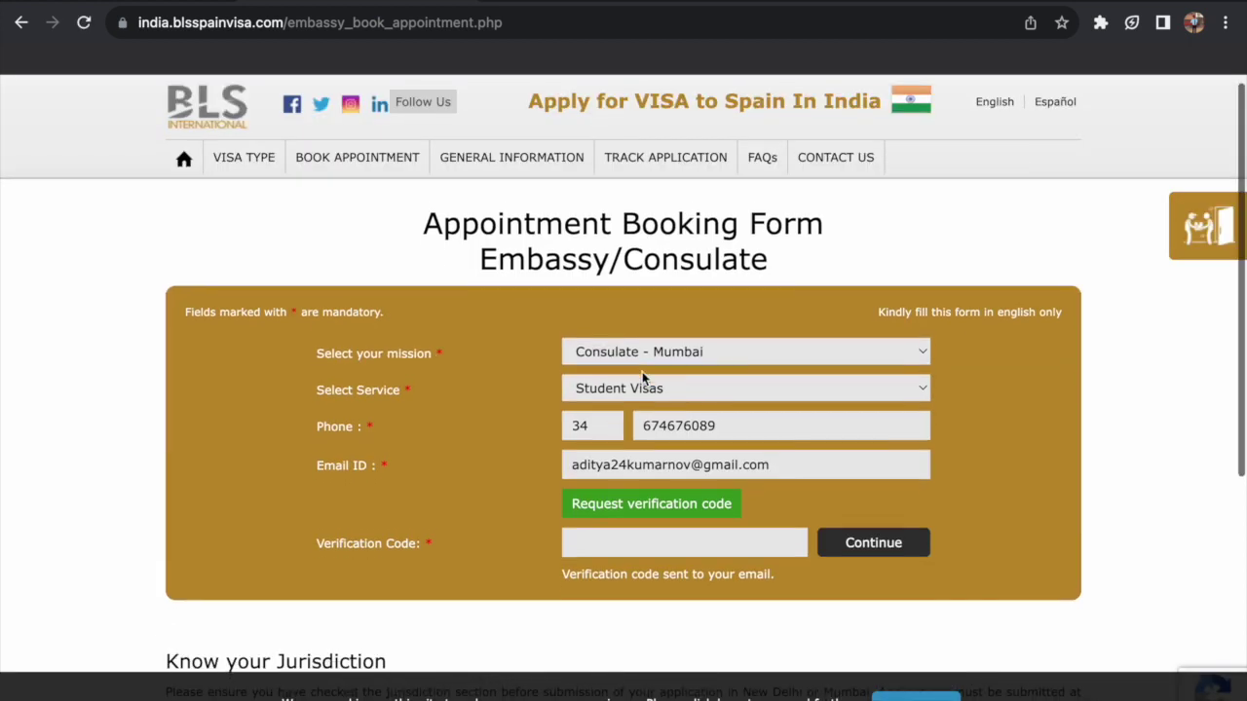
scroll(463, 415, "down", 3)
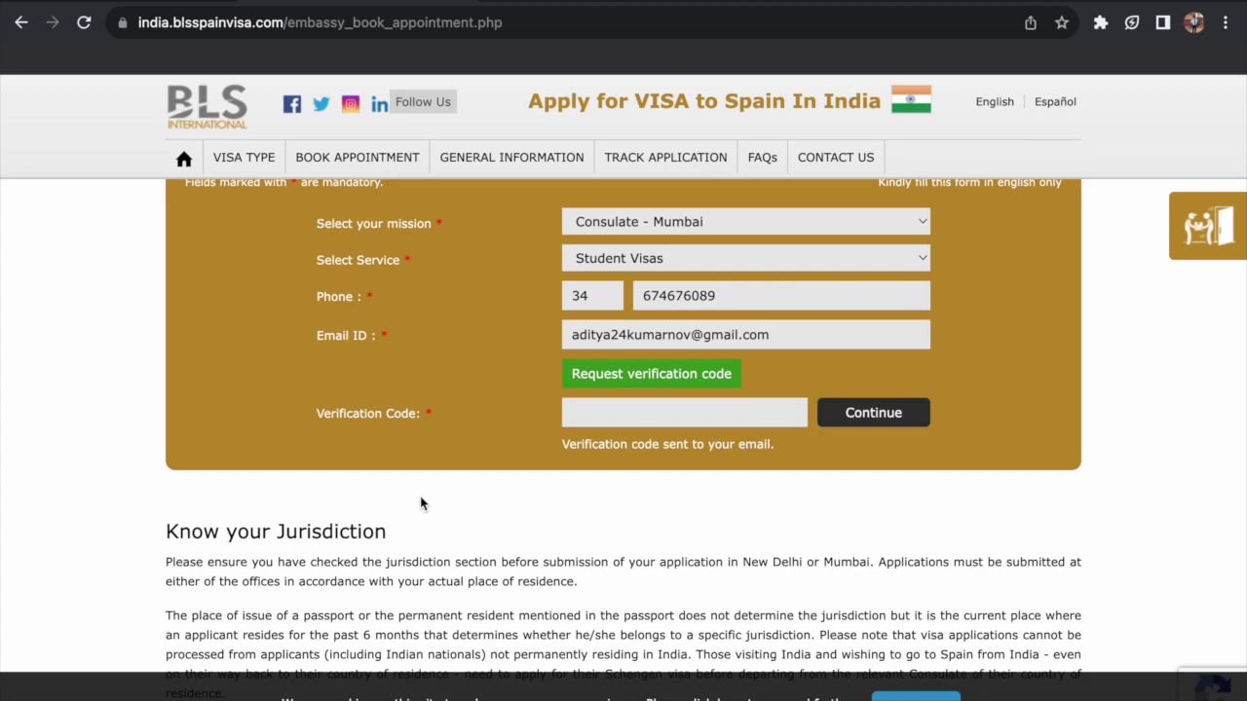
left_click(267, 682)
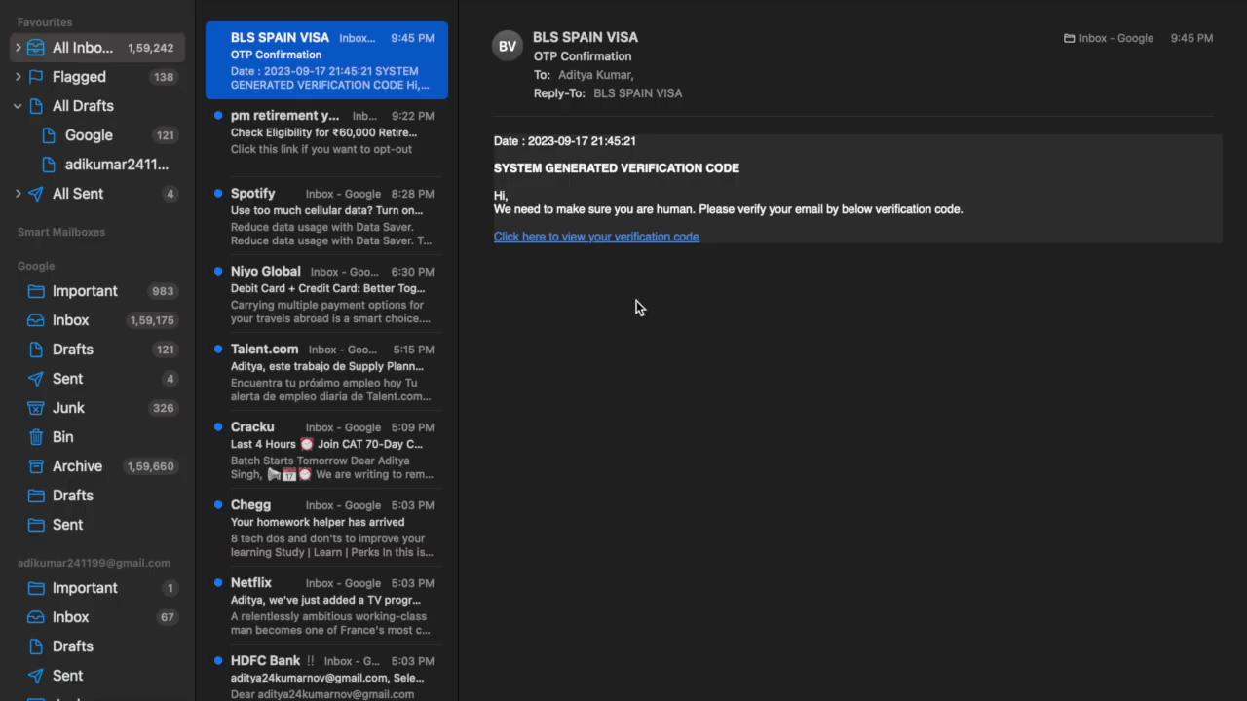
left_click(610, 237)
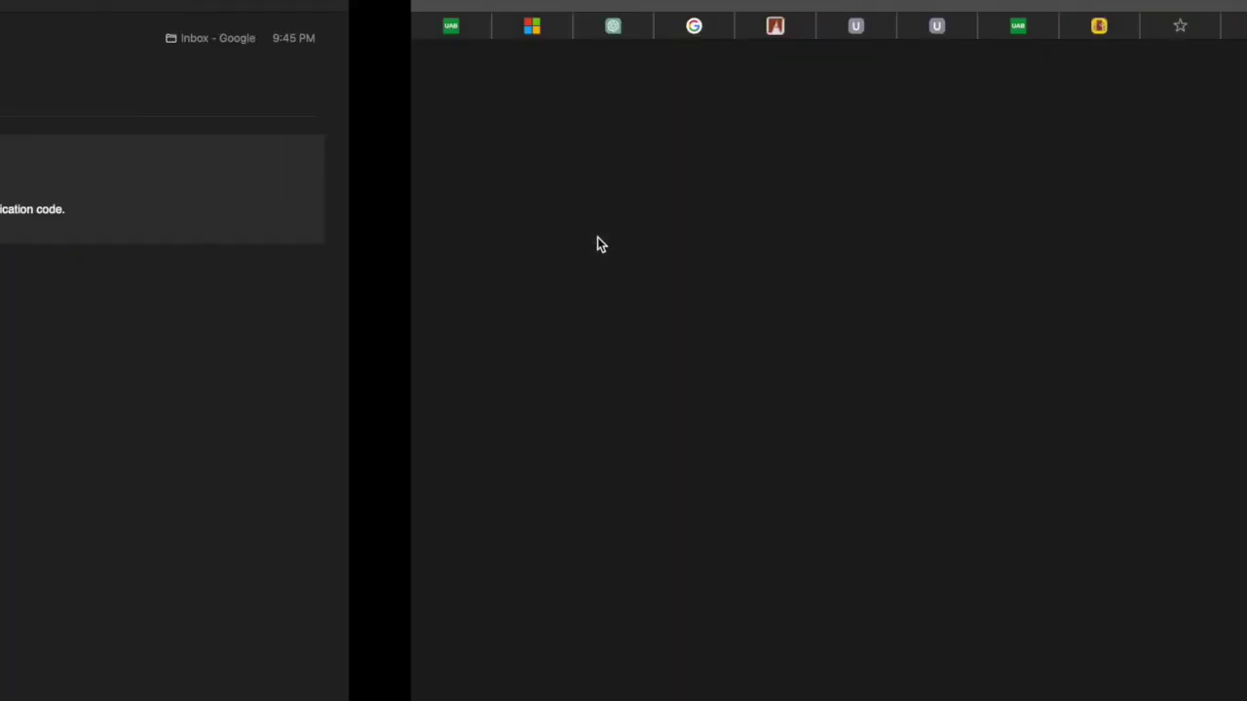
- Submit the email address on the code page and copy the revealed OTP
left_click(579, 127)
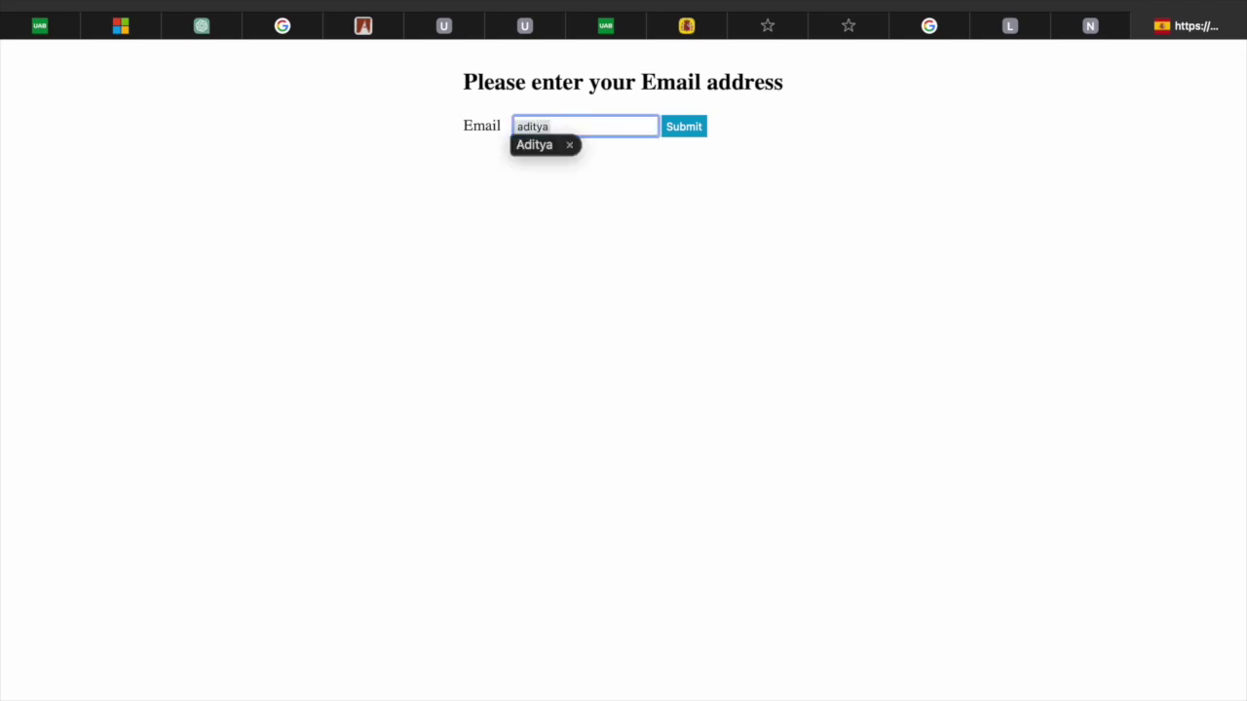
left_click(688, 127)
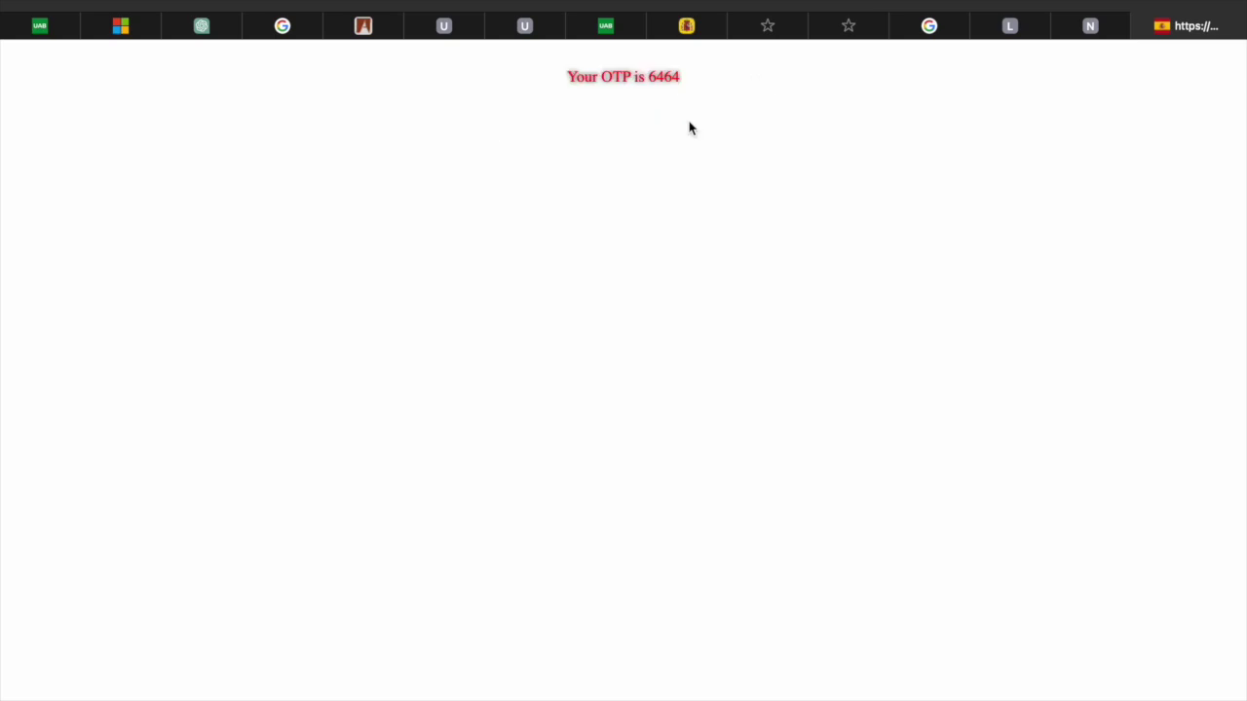
double_click(664, 77)
key("super+c")
- Return to the booking form in Chrome and focus the Verification Code field
mouse_move(396, 693)
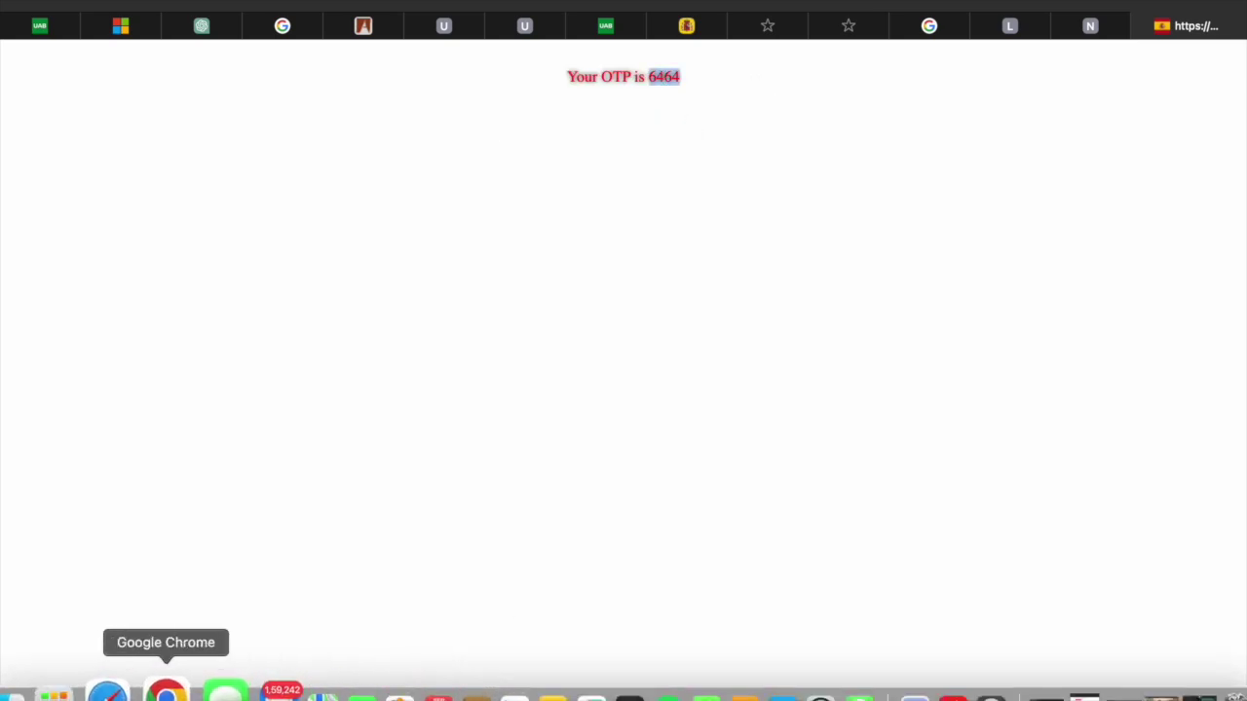
left_click(166, 694)
left_click(614, 413)
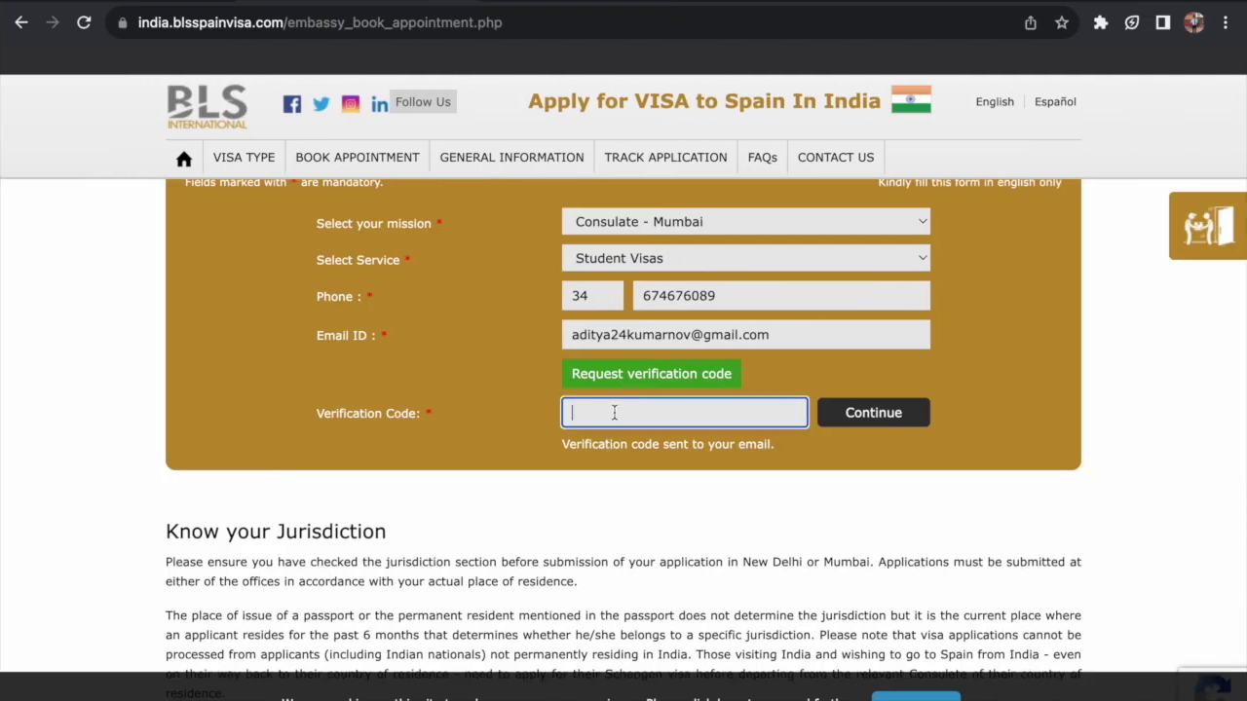
- Paste the OTP, continue to the Appointment Booking Form, and open the Appointment Date calendar
key("super+v")
left_click(886, 417)
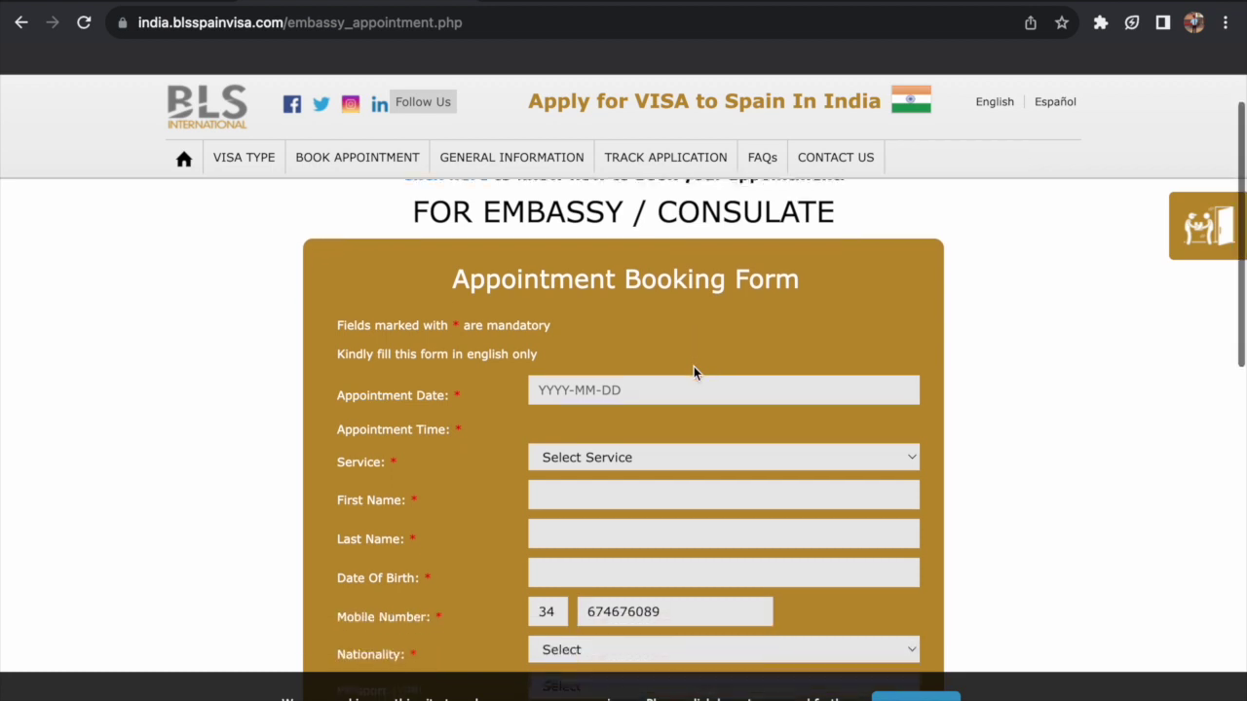
scroll(694, 372, "down", 2)
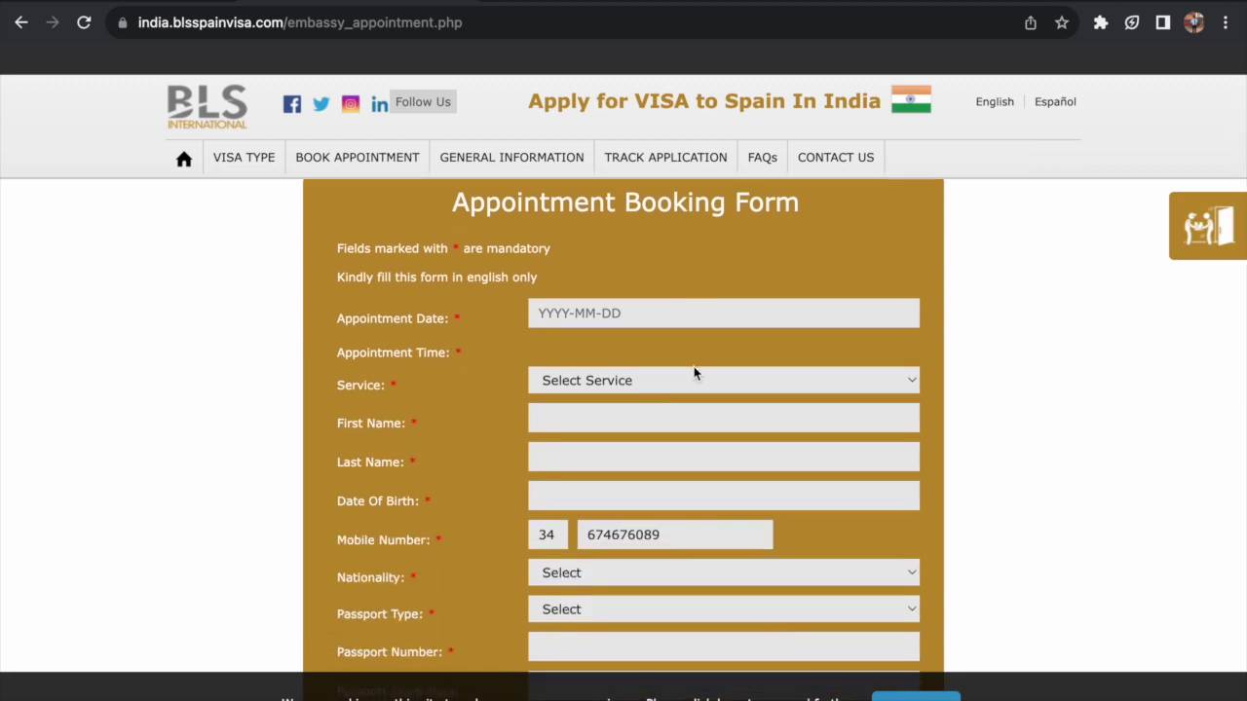
scroll(694, 373, "down", 1)
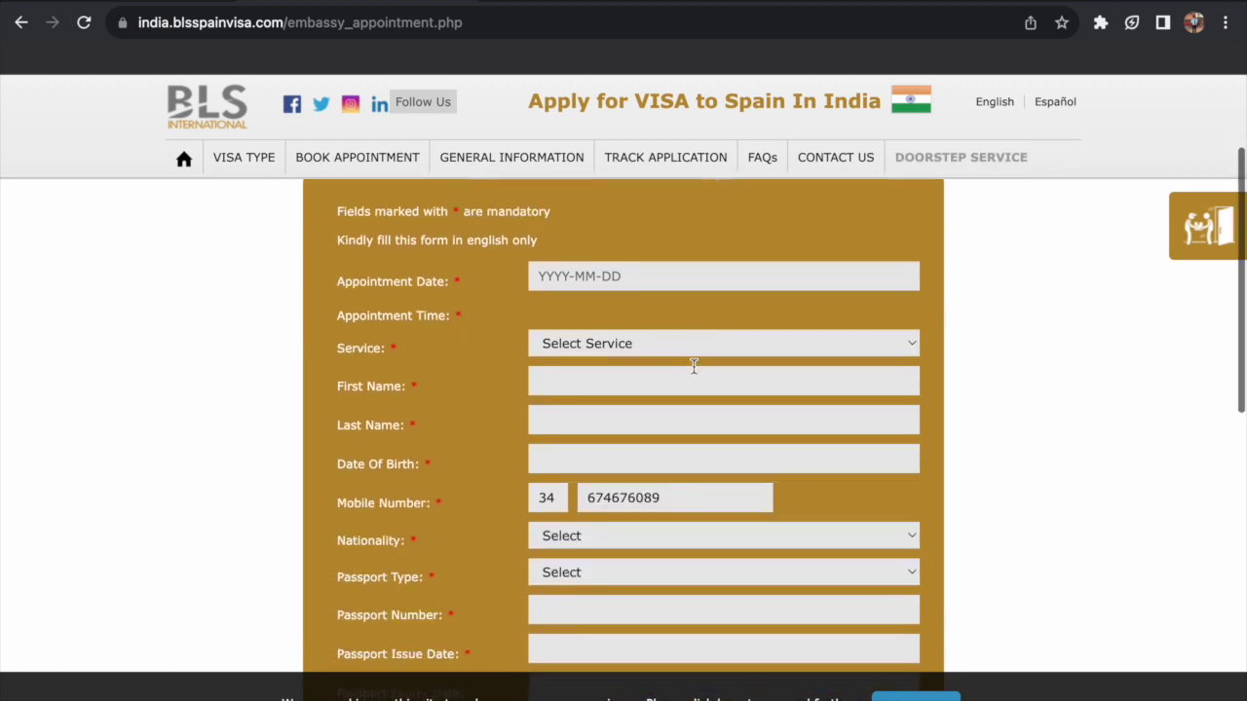
left_click(563, 275)
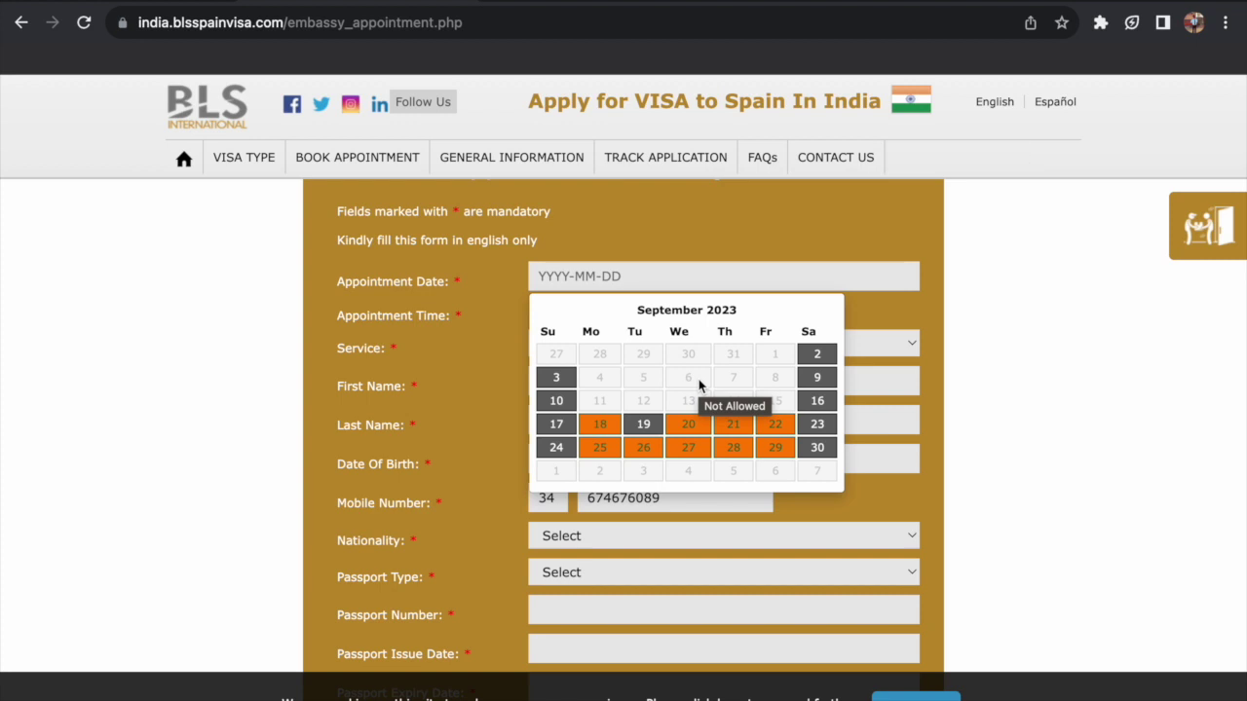
- Select Student Visas as the service and autofill the first and last name
left_click(927, 304)
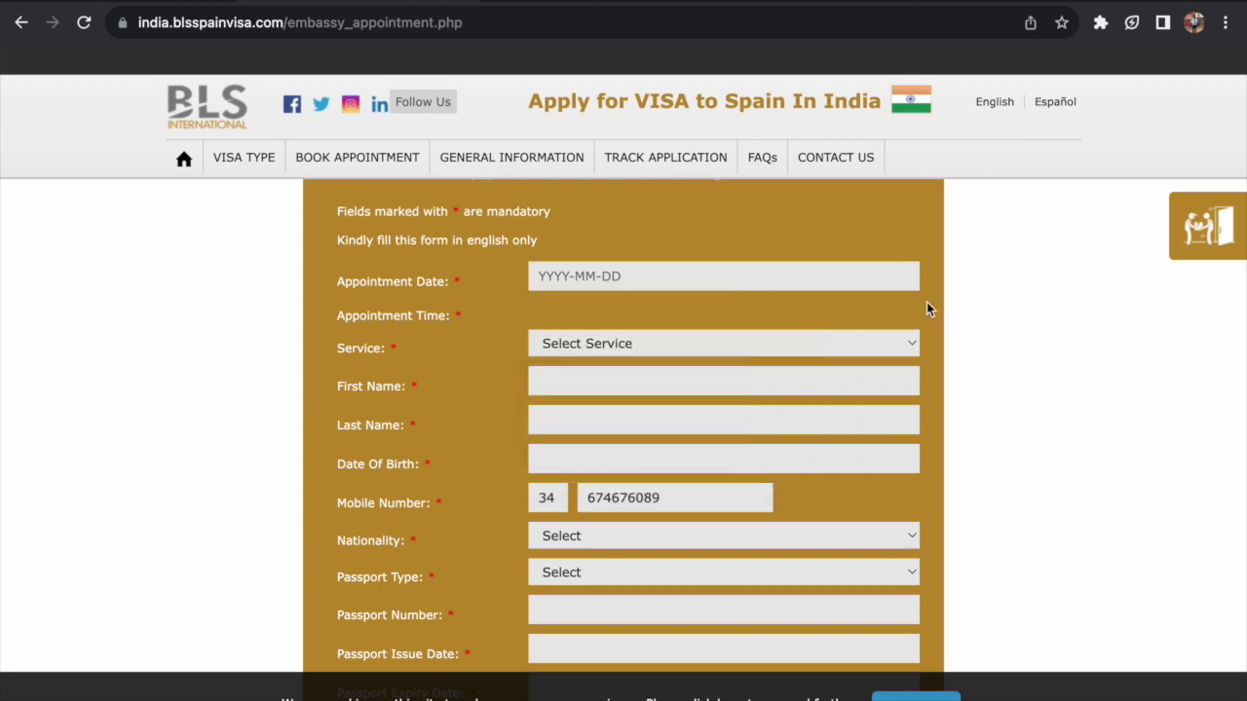
left_click(562, 343)
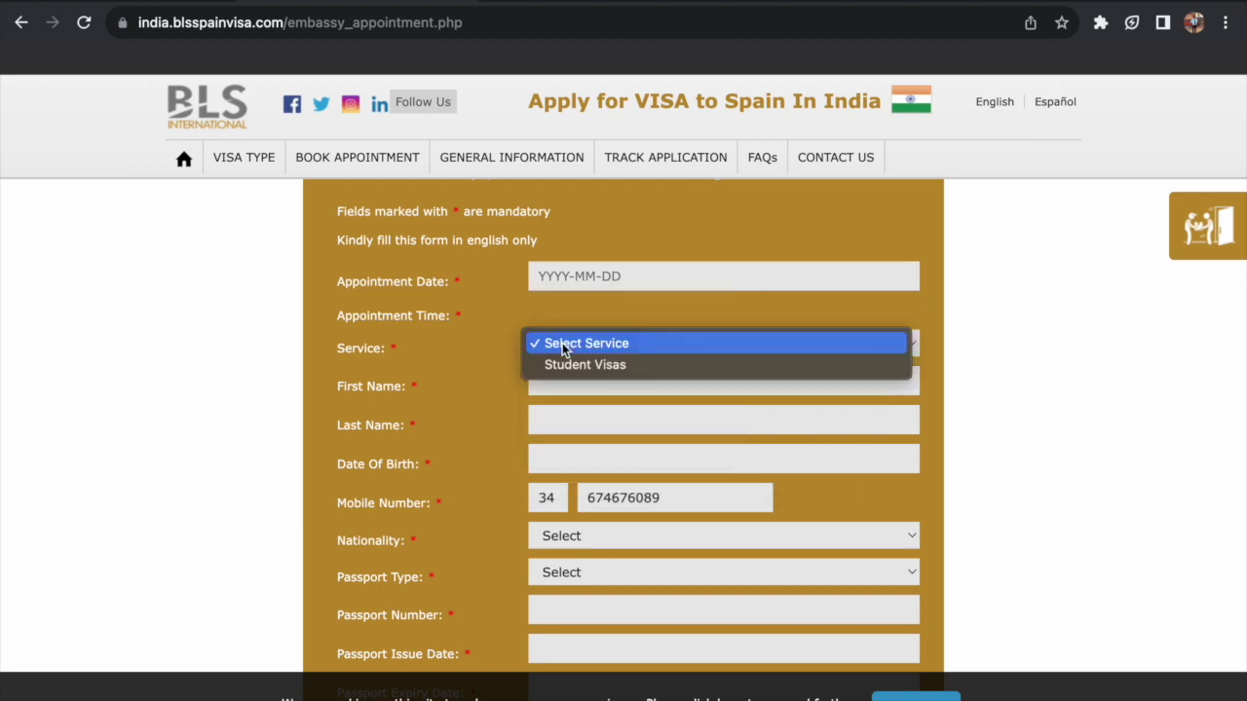
left_click(567, 360)
left_click(555, 380)
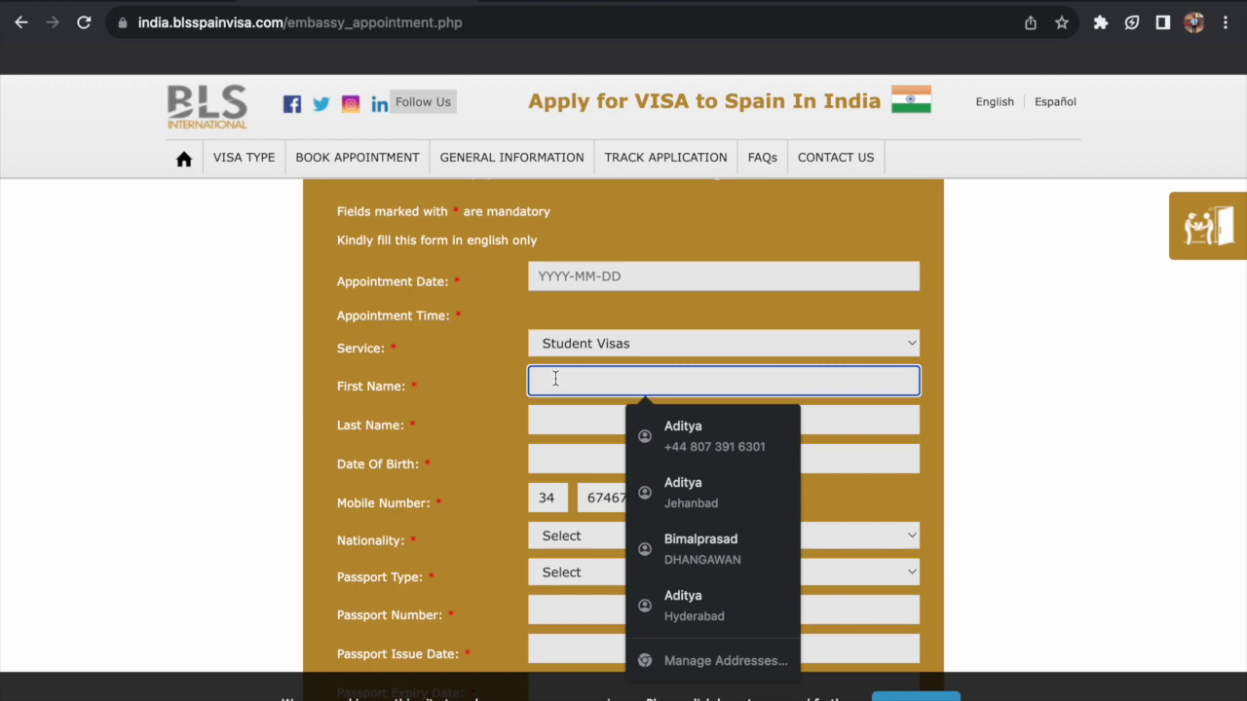
left_click(682, 429)
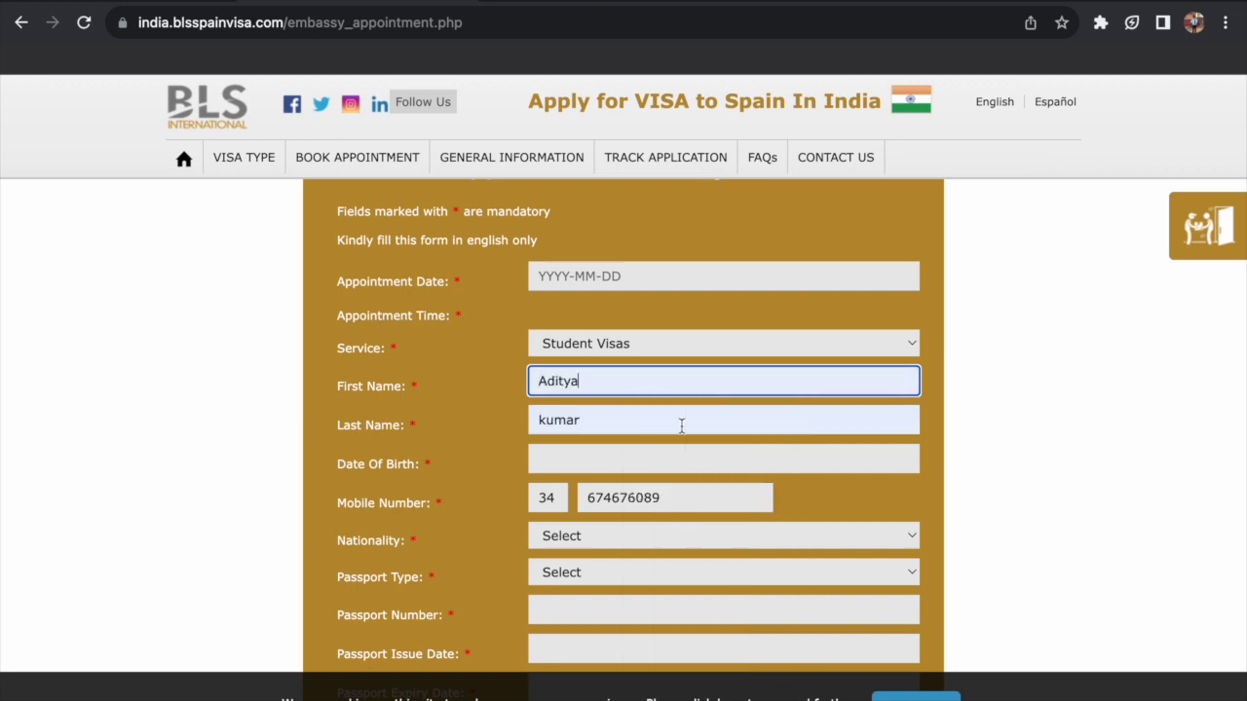
left_click(598, 464)
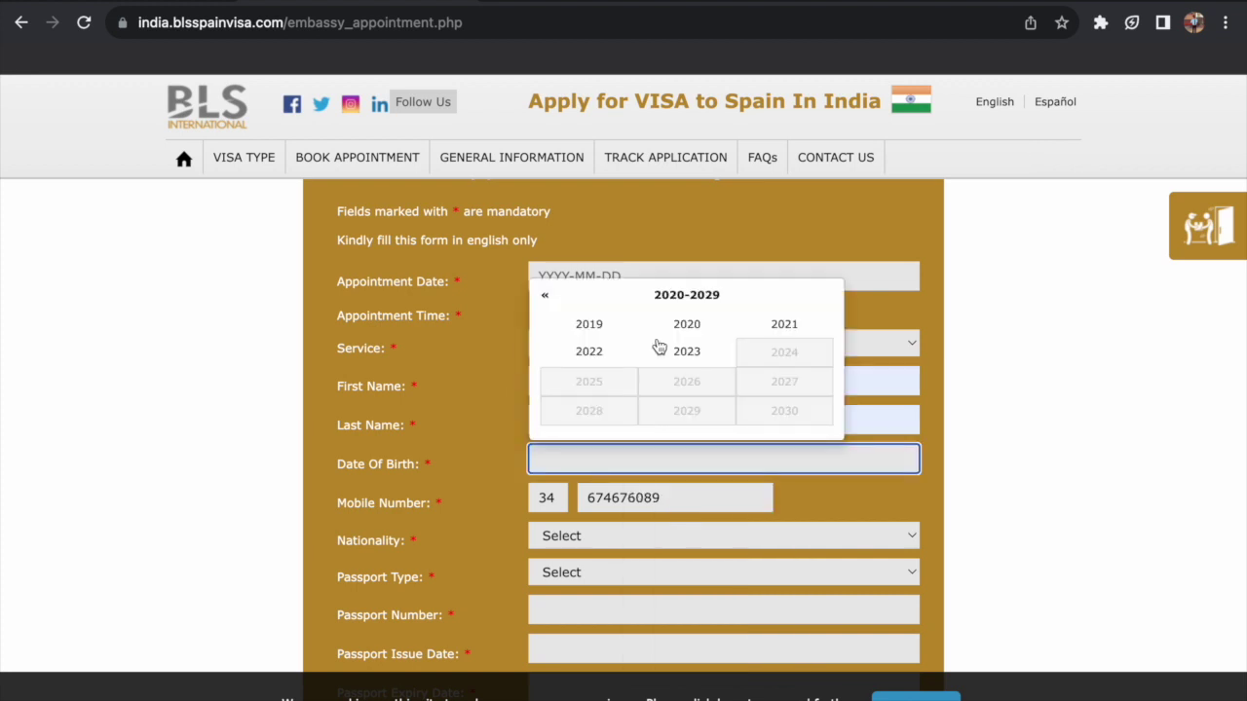
left_click(548, 299)
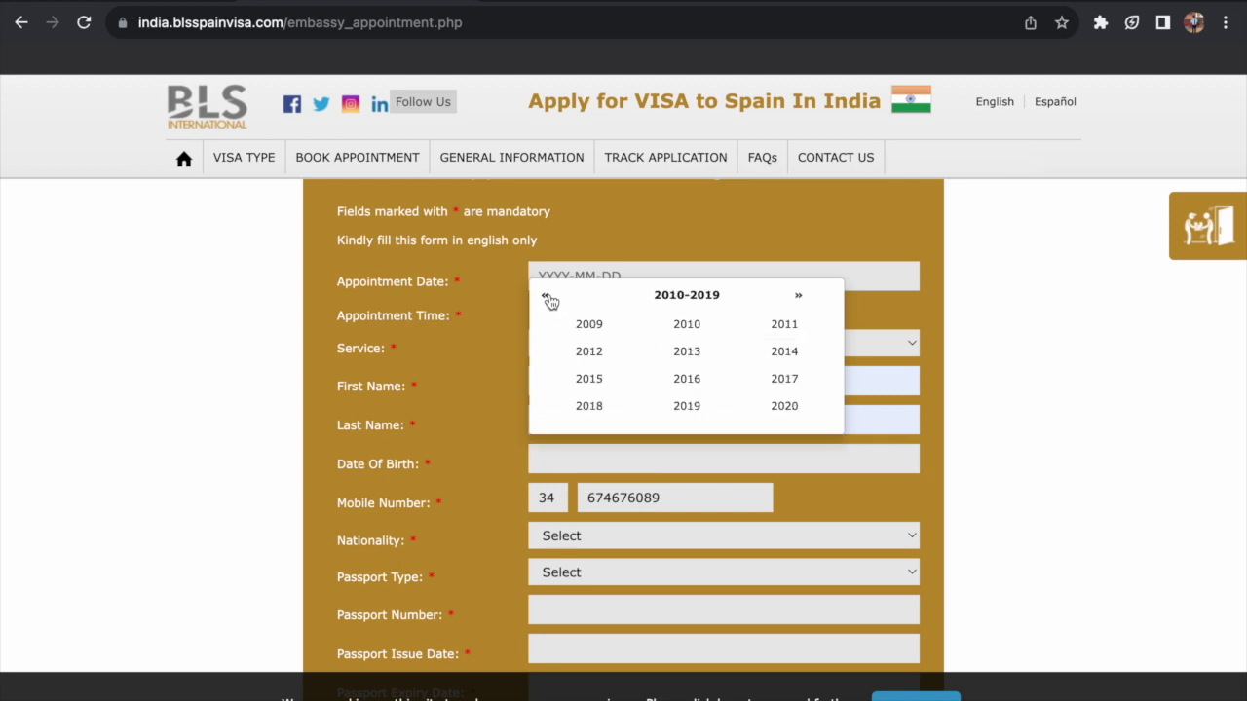
scroll(654, 361, "down", 2)
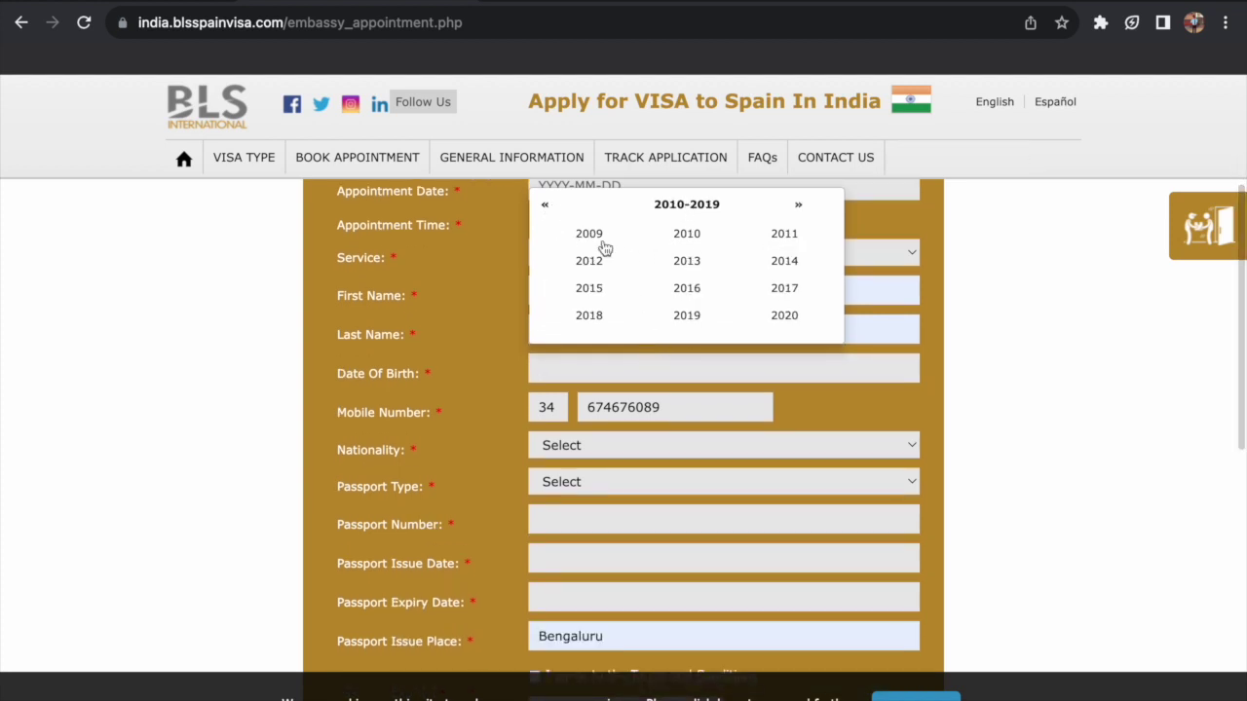
left_click(545, 207)
left_click(588, 233)
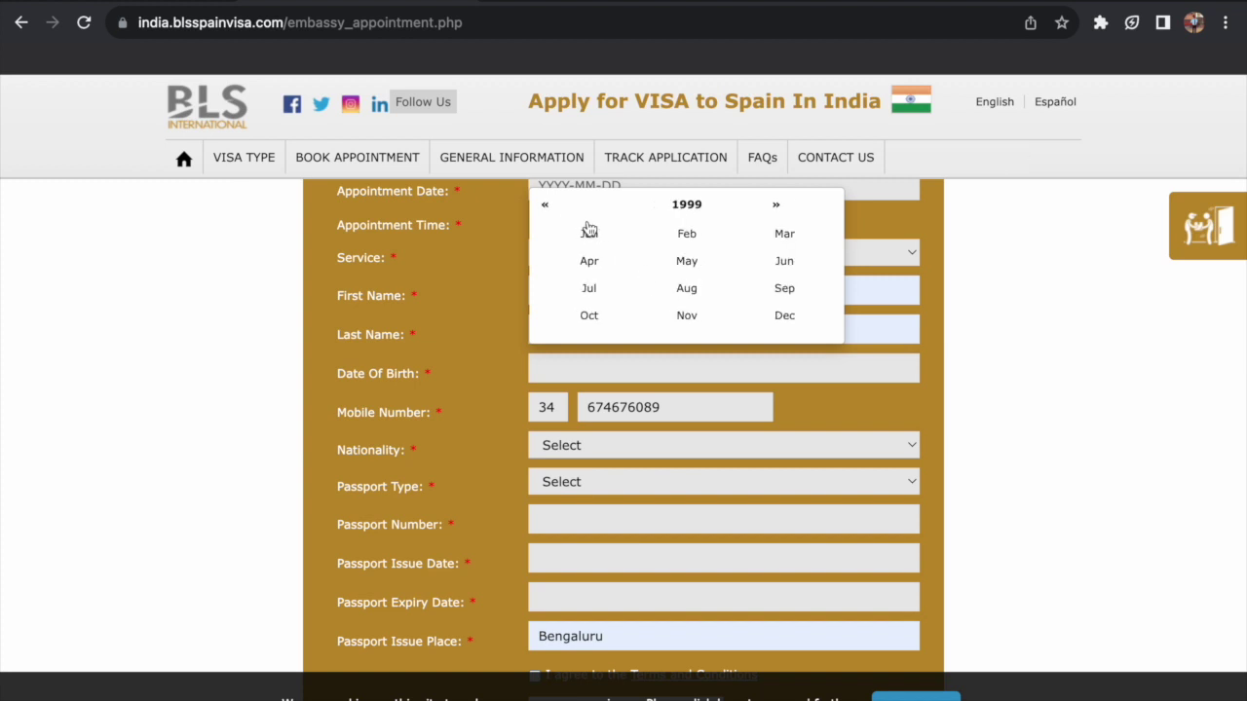
left_click(699, 318)
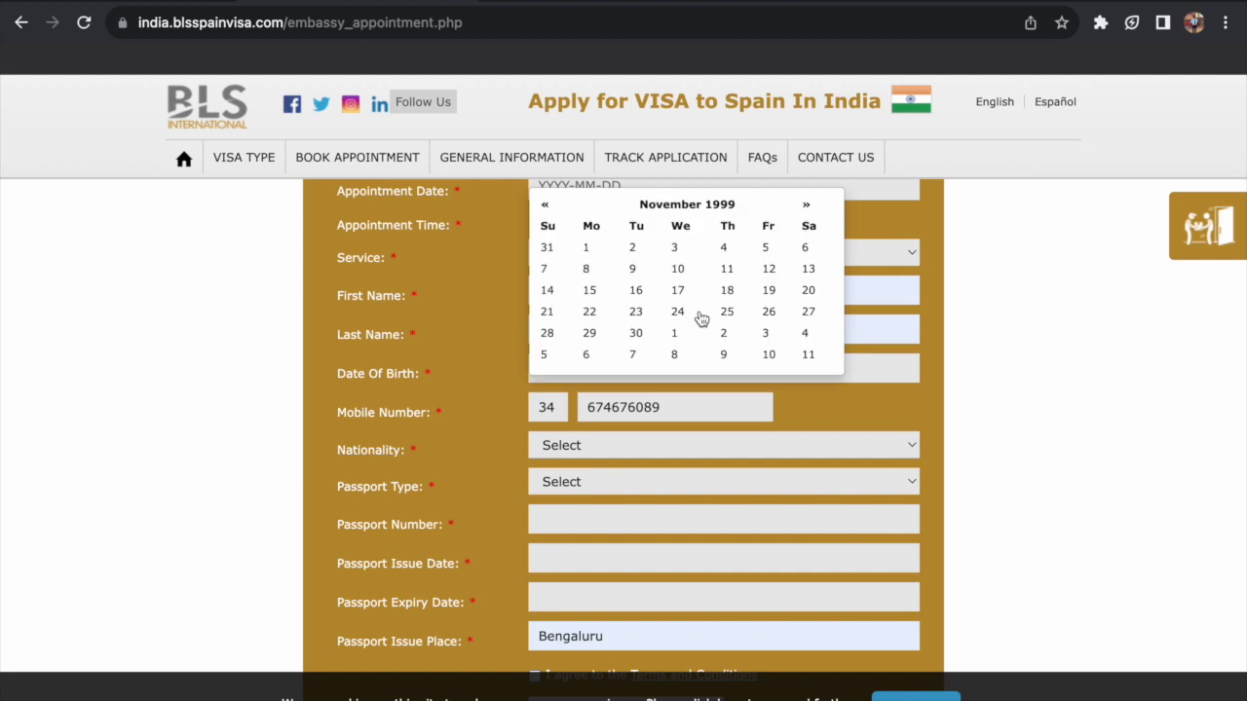
left_click(681, 318)
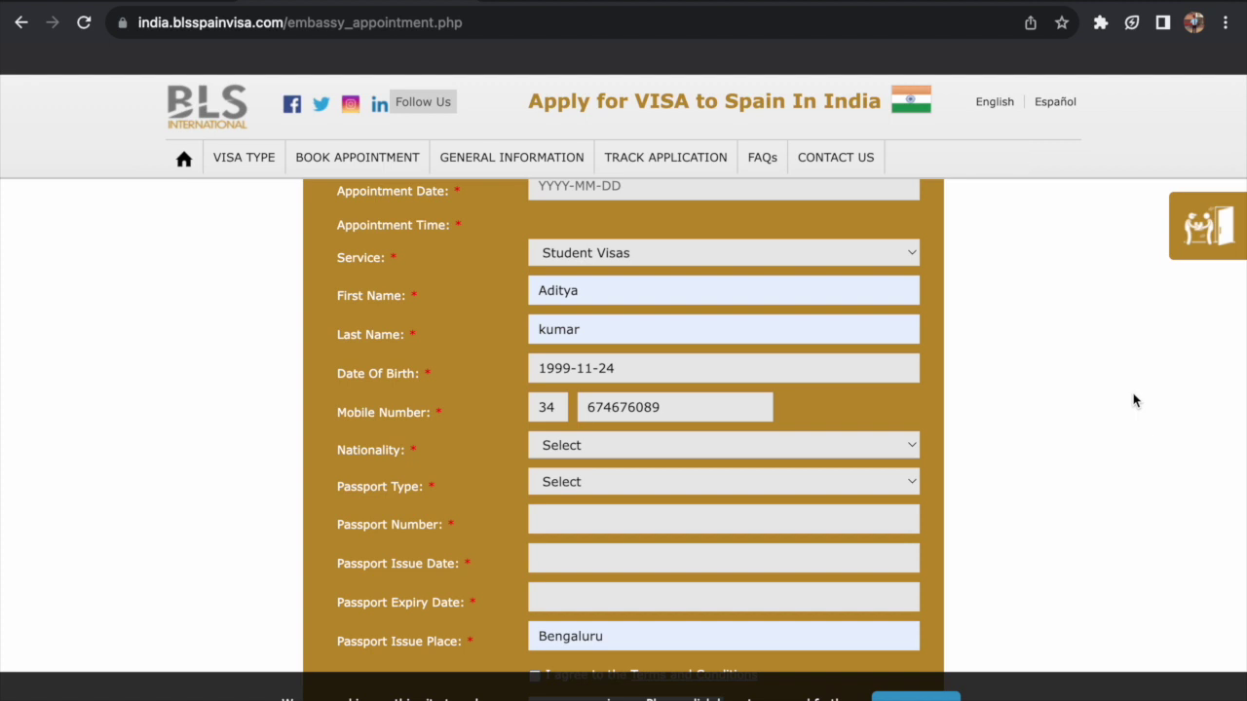
scroll(1135, 400, "down", 3)
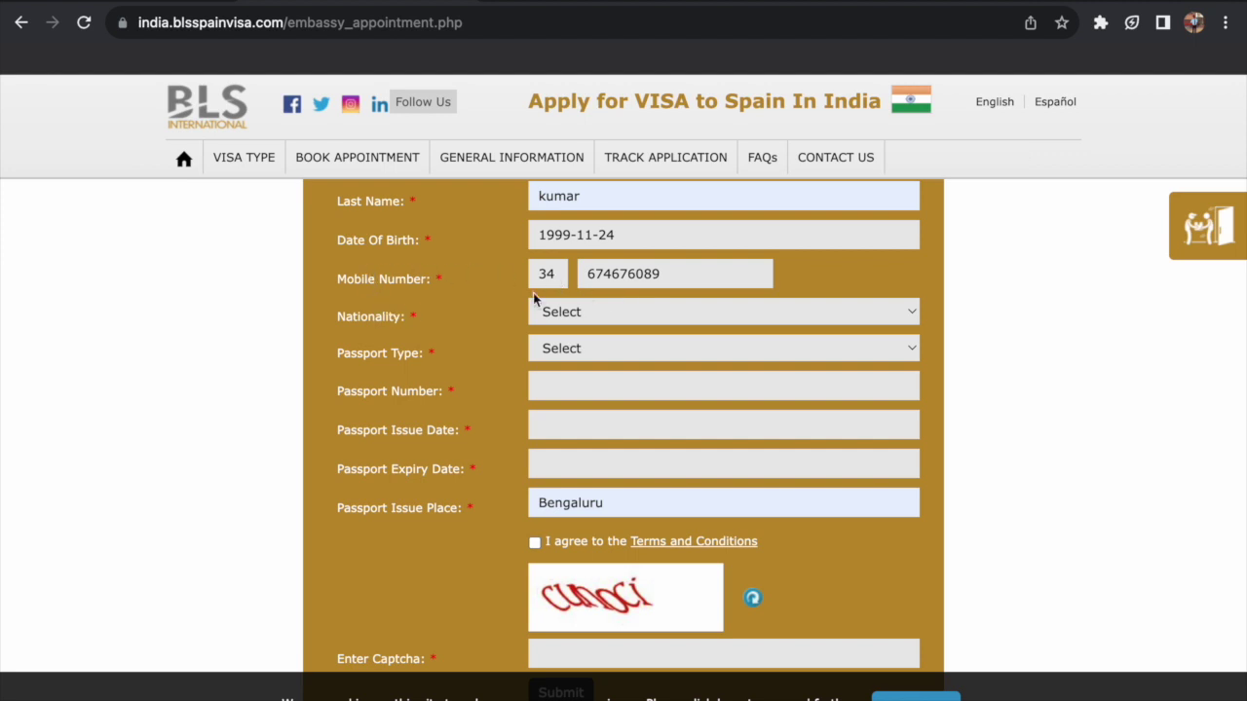
- Search 'india' in the Nationality list and choose India
double_click(617, 275)
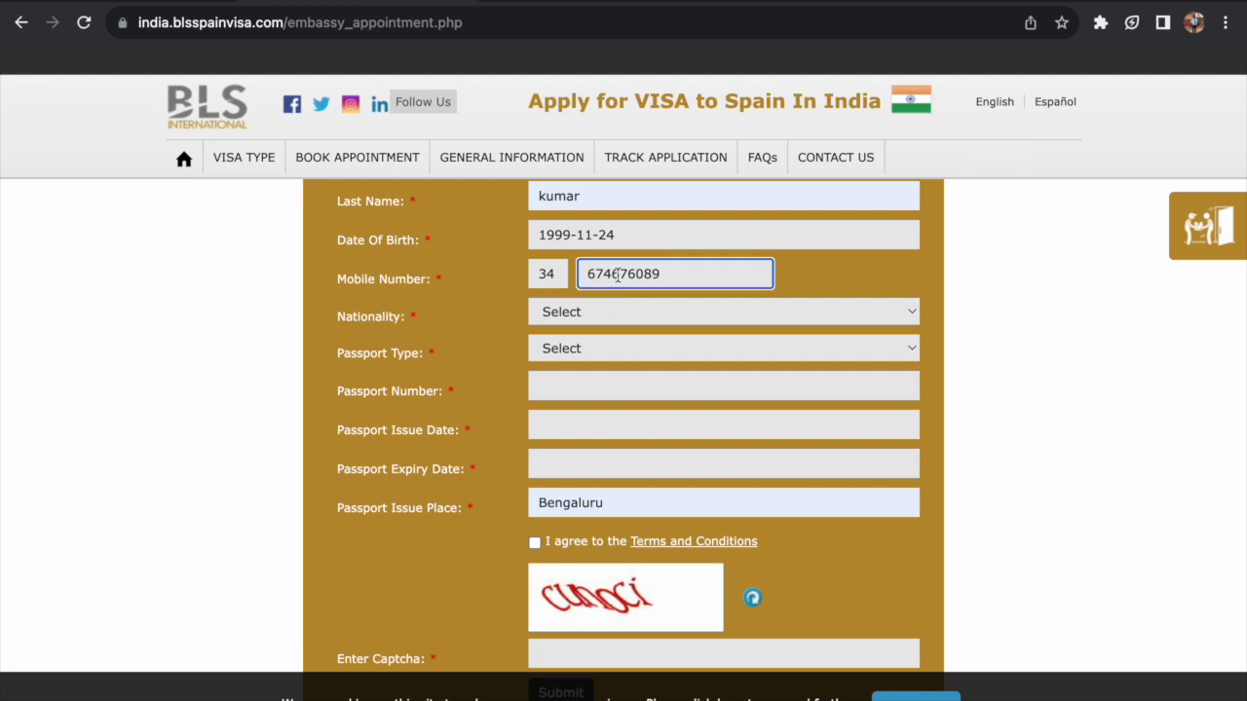
left_click(620, 307)
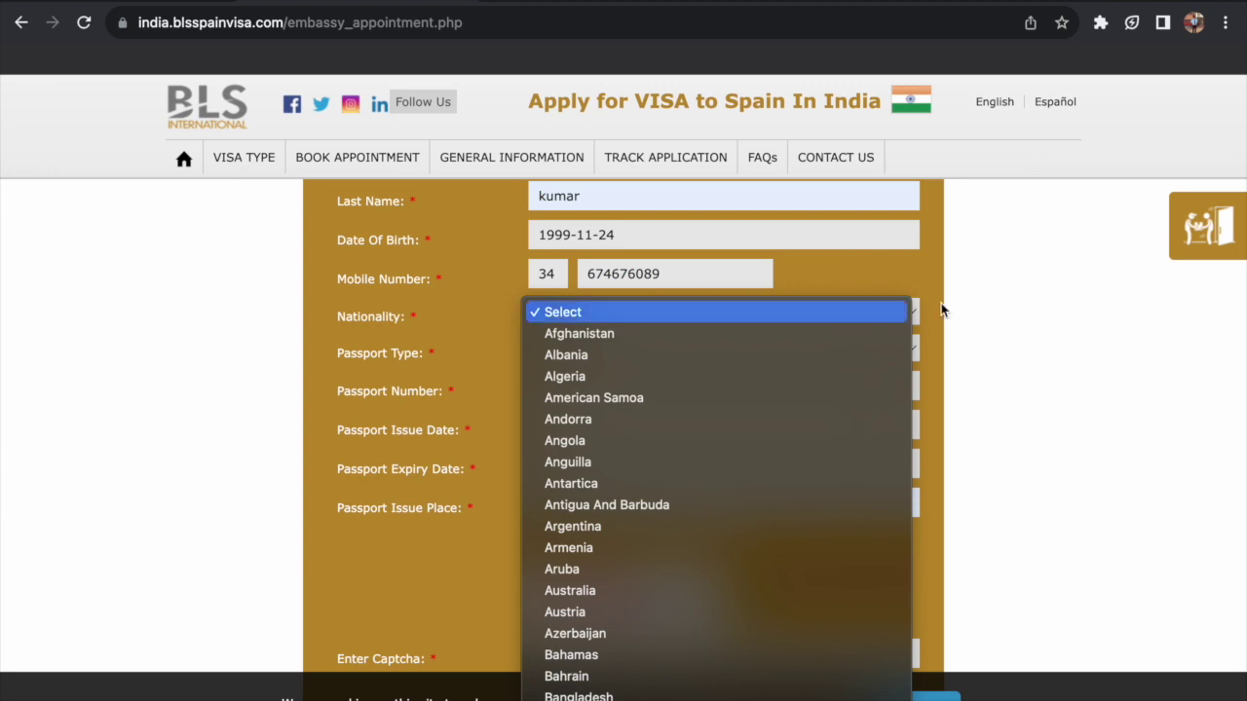
left_click(1002, 318)
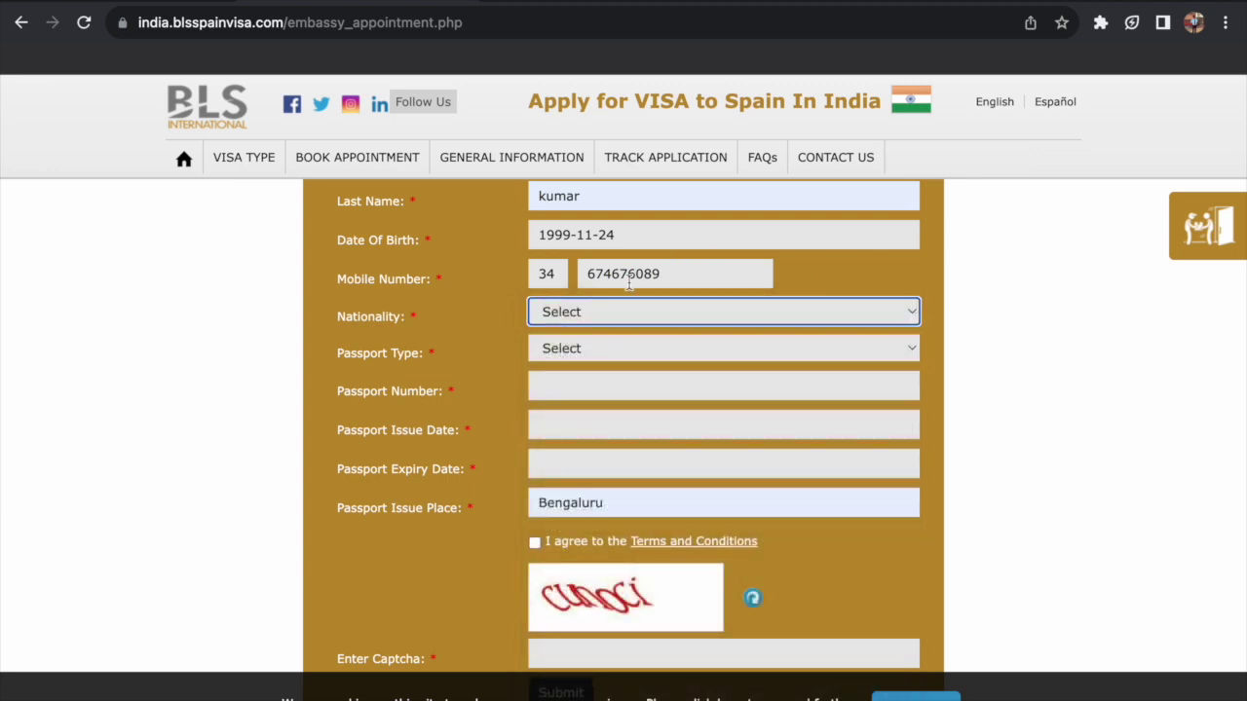
scroll(609, 309, "down", 1)
scroll(609, 309, "down", 1)
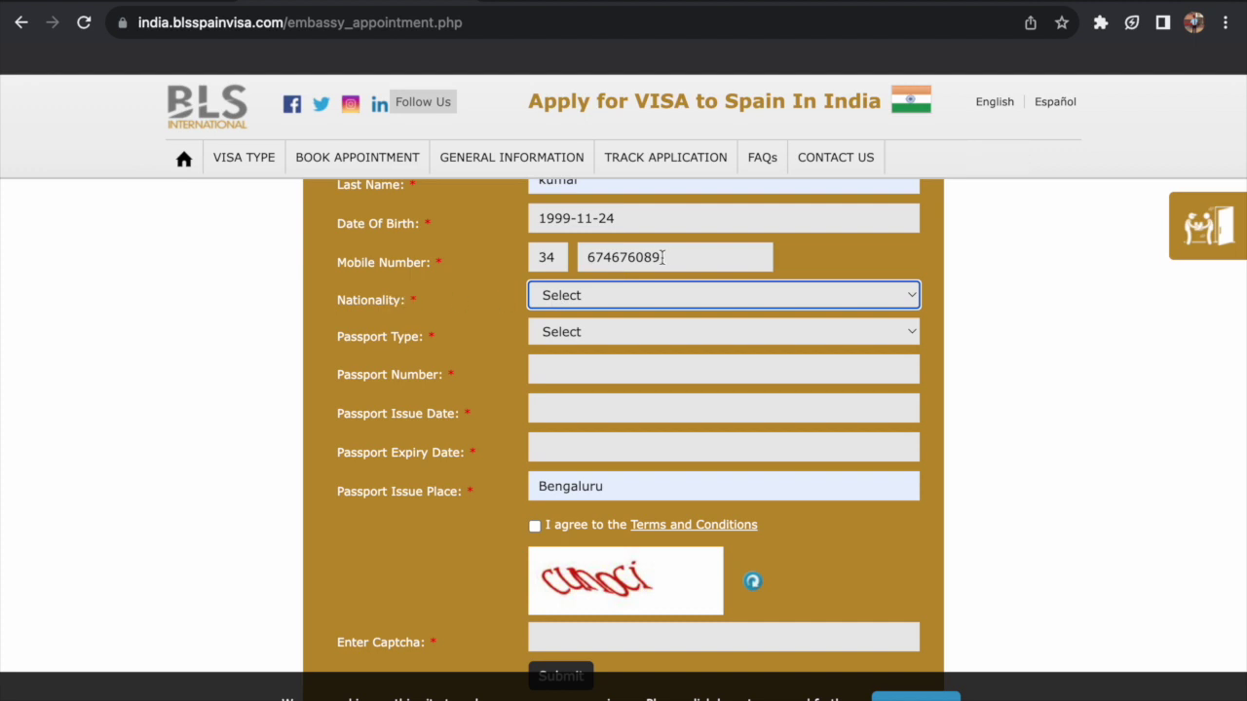
left_click(606, 288)
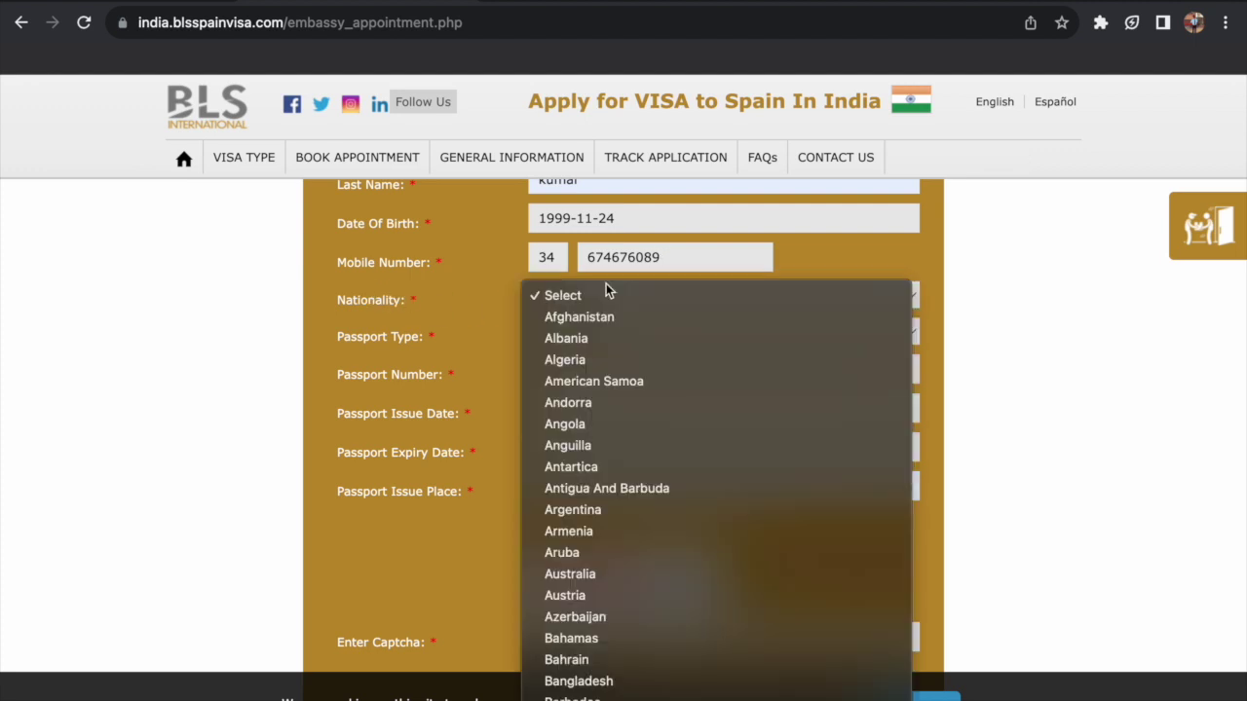
type("india")
scroll(605, 309, "down", 3)
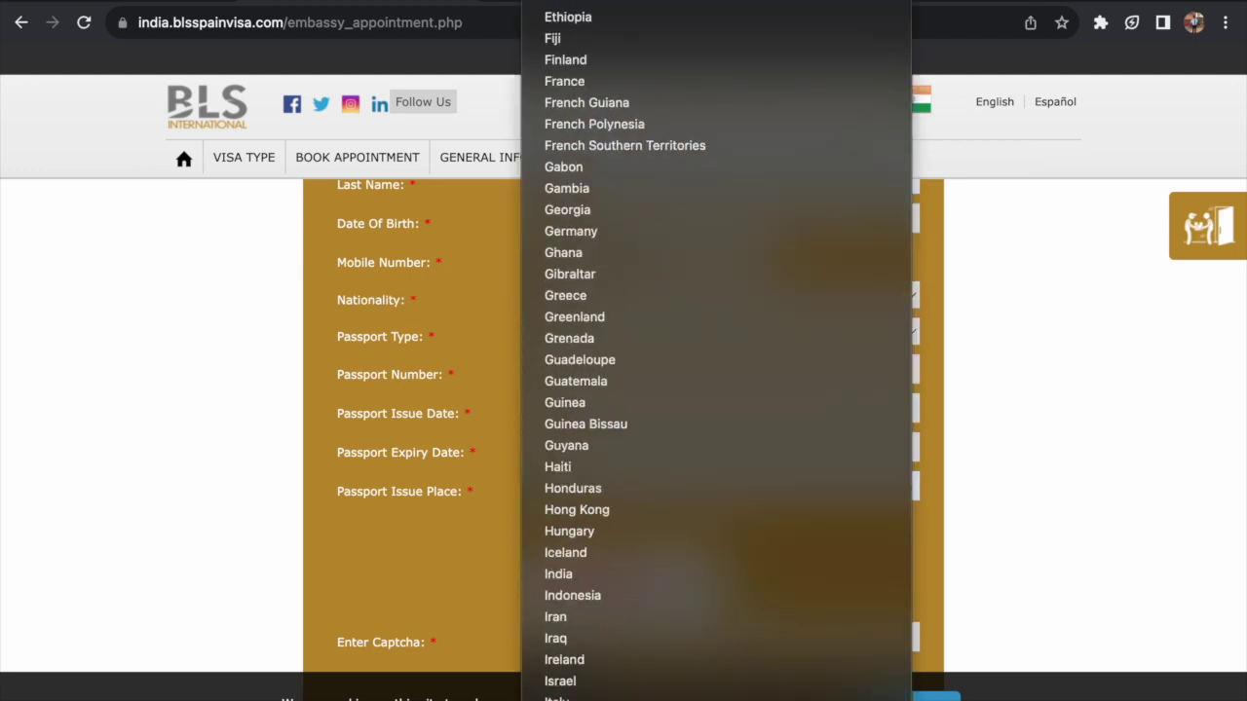
left_click(583, 551)
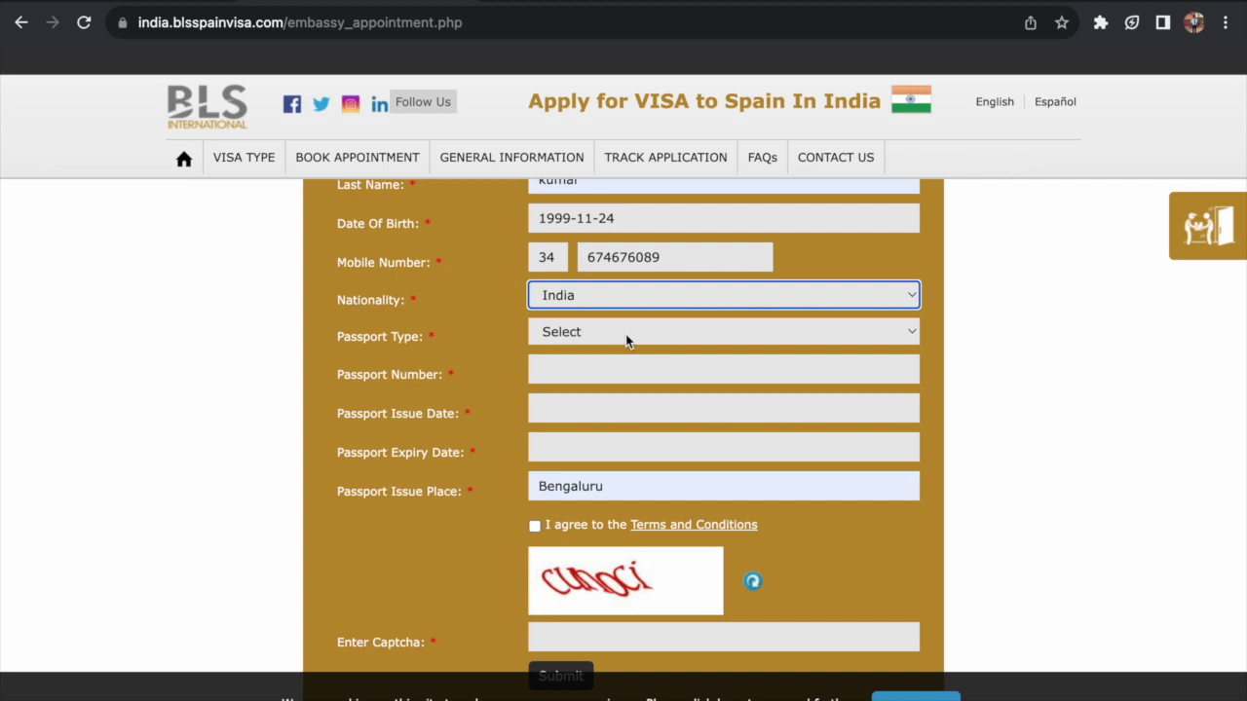
- Set Passport Type to Ordinary passport, leaving passport number and expiry blank
left_click(626, 336)
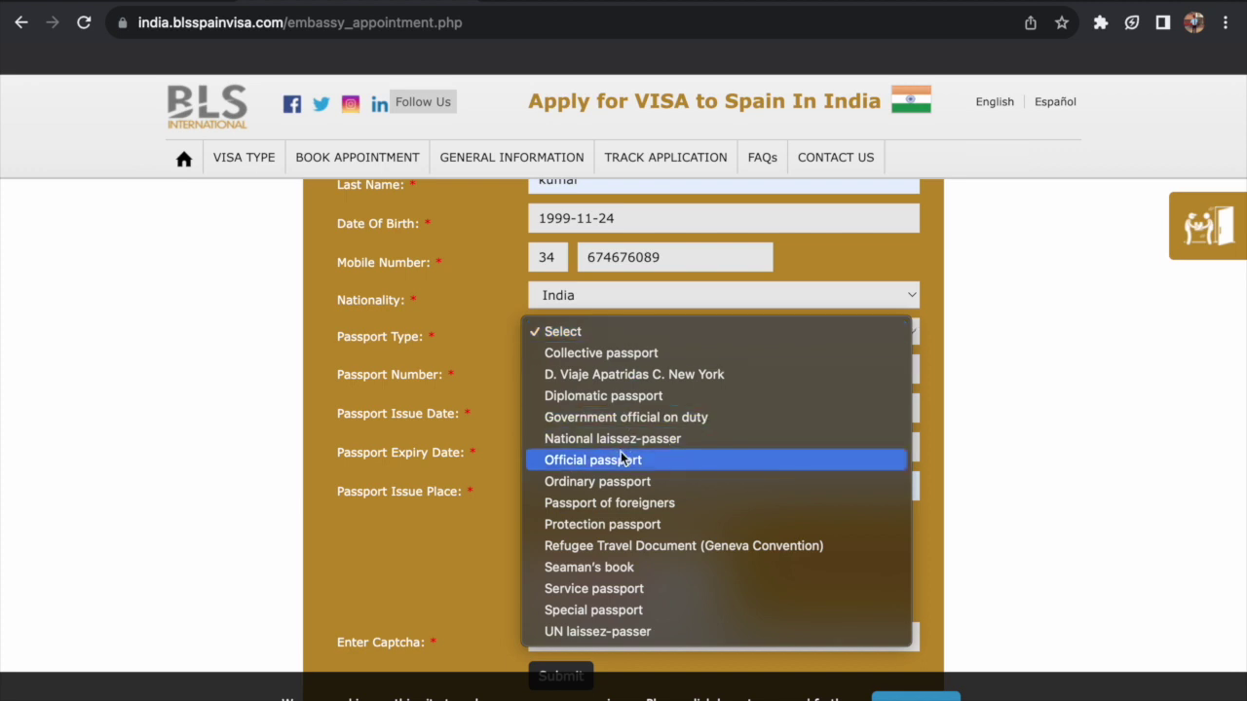
left_click(617, 482)
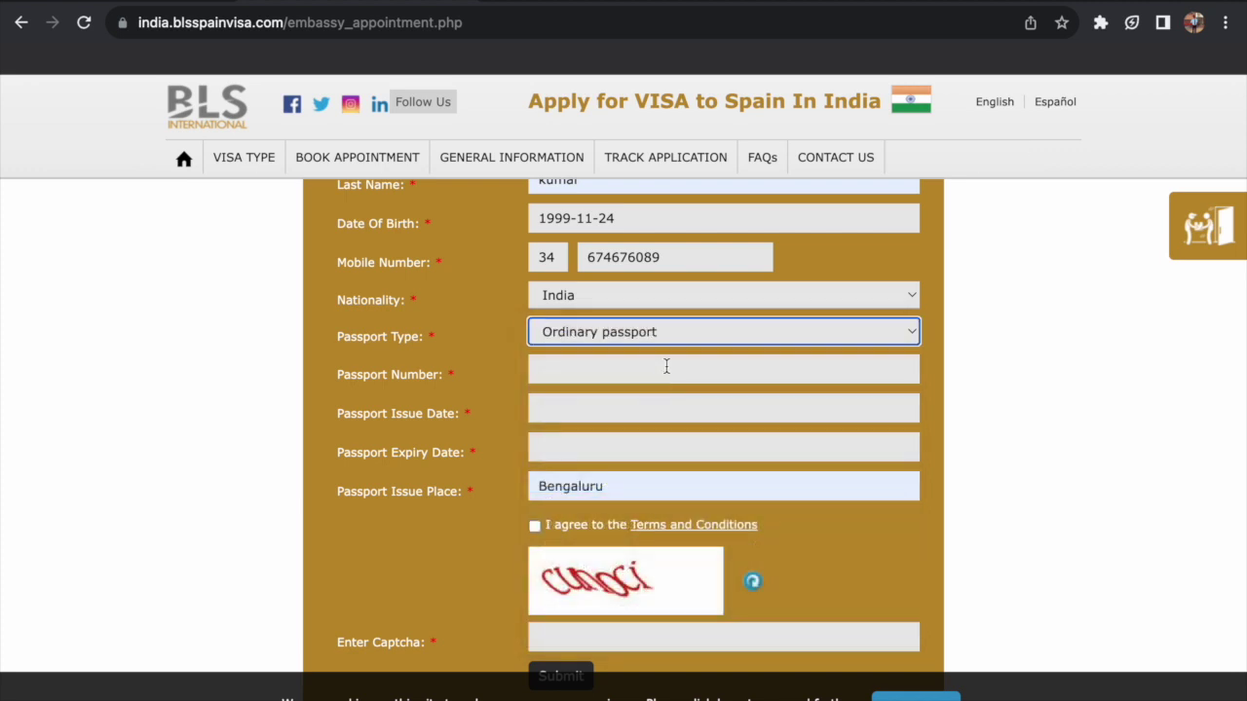
left_click(667, 366)
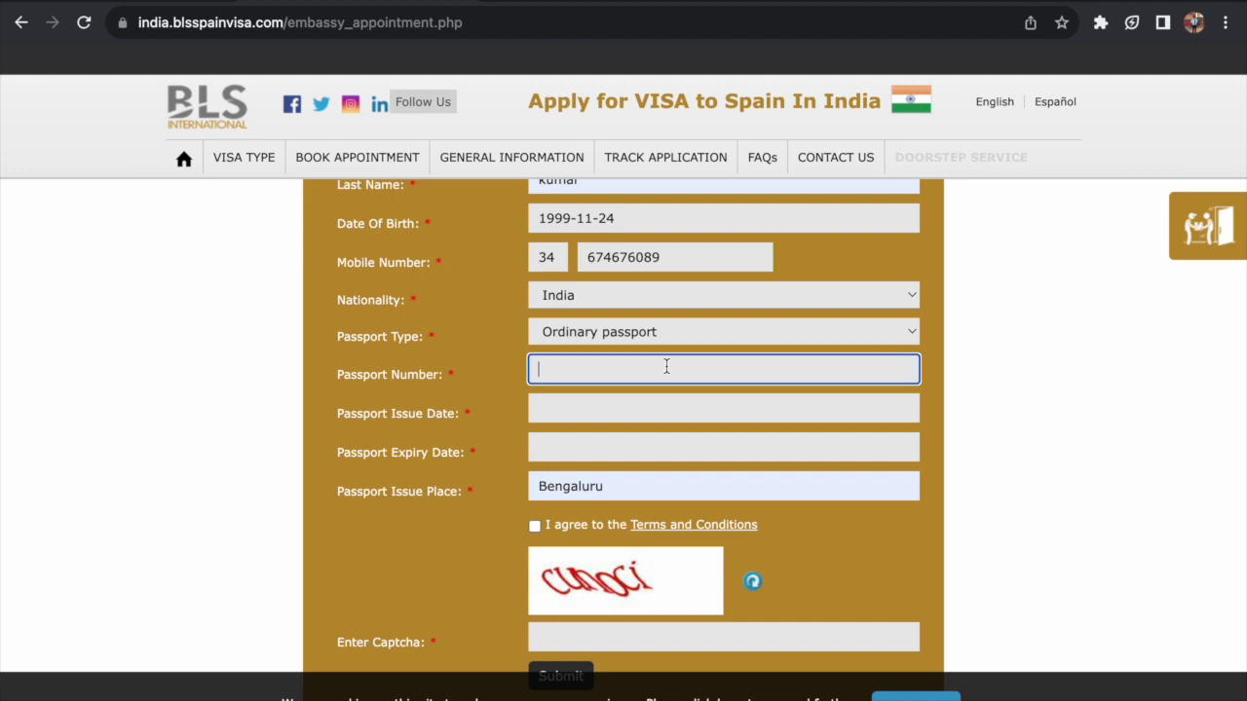
left_click(600, 449)
scroll(600, 449, "down", 1)
left_click(980, 454)
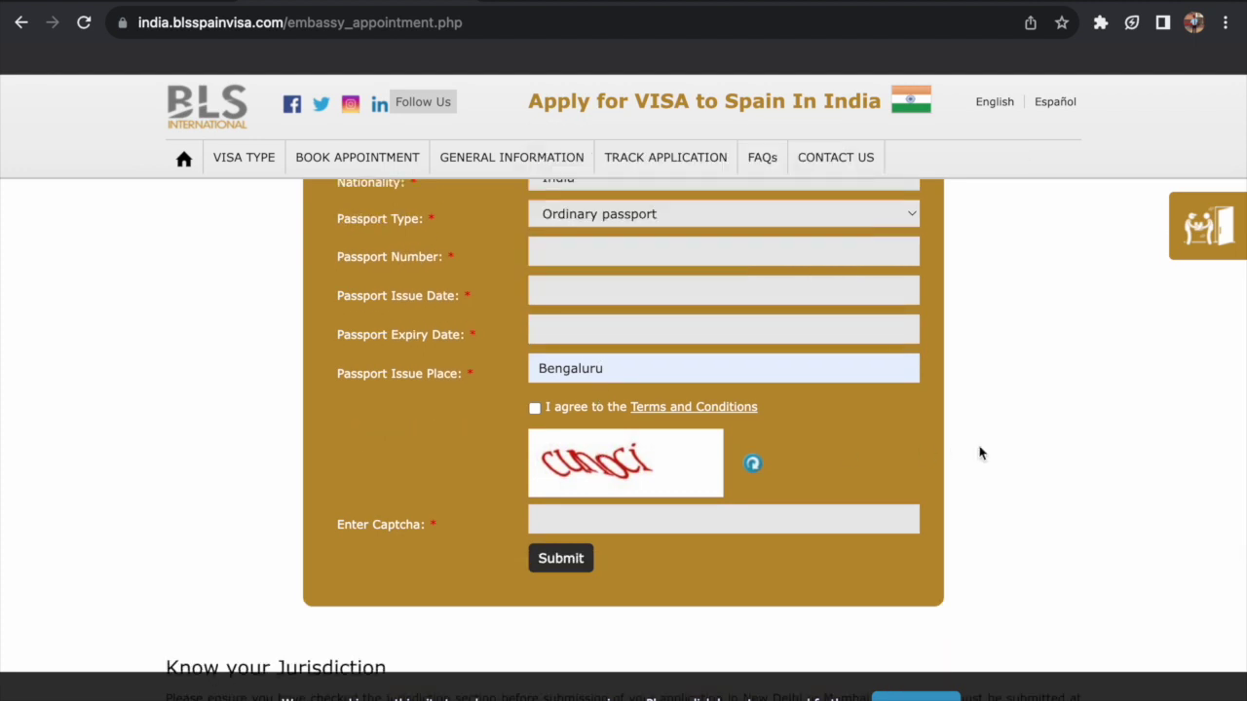
scroll(981, 453, "up", 5)
left_click(716, 451)
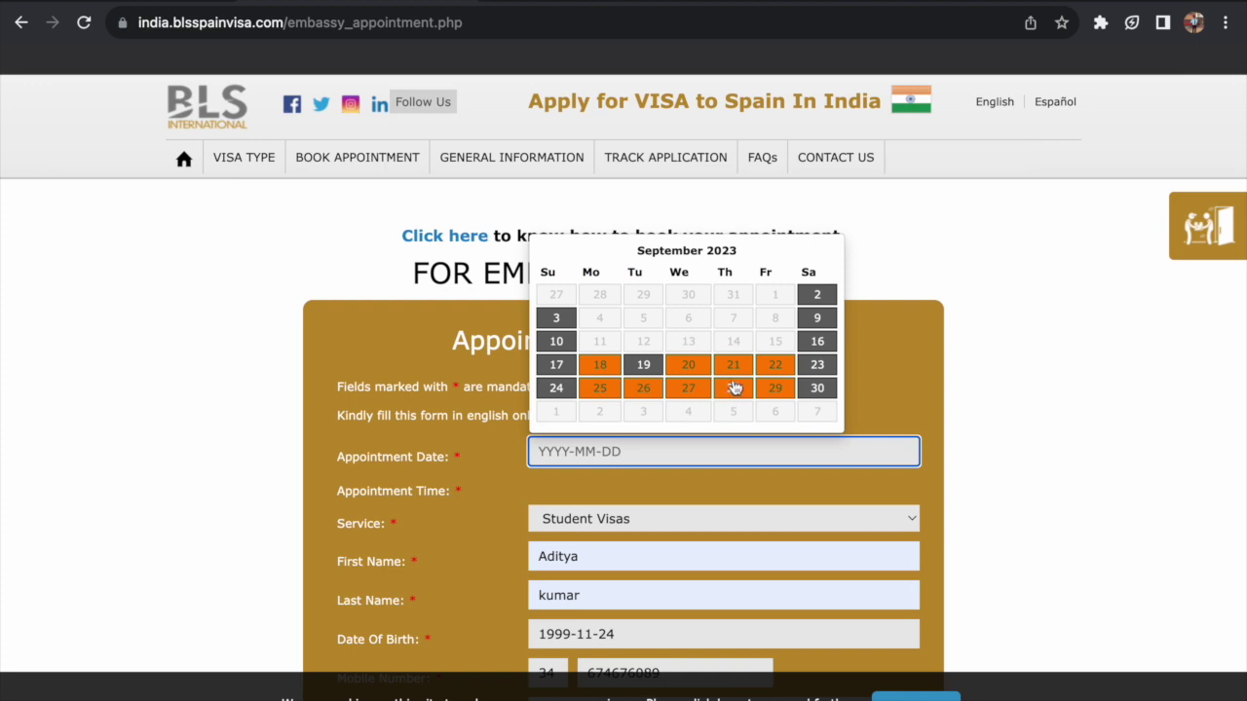
left_click(1036, 406)
scroll(1036, 406, "down", 1)
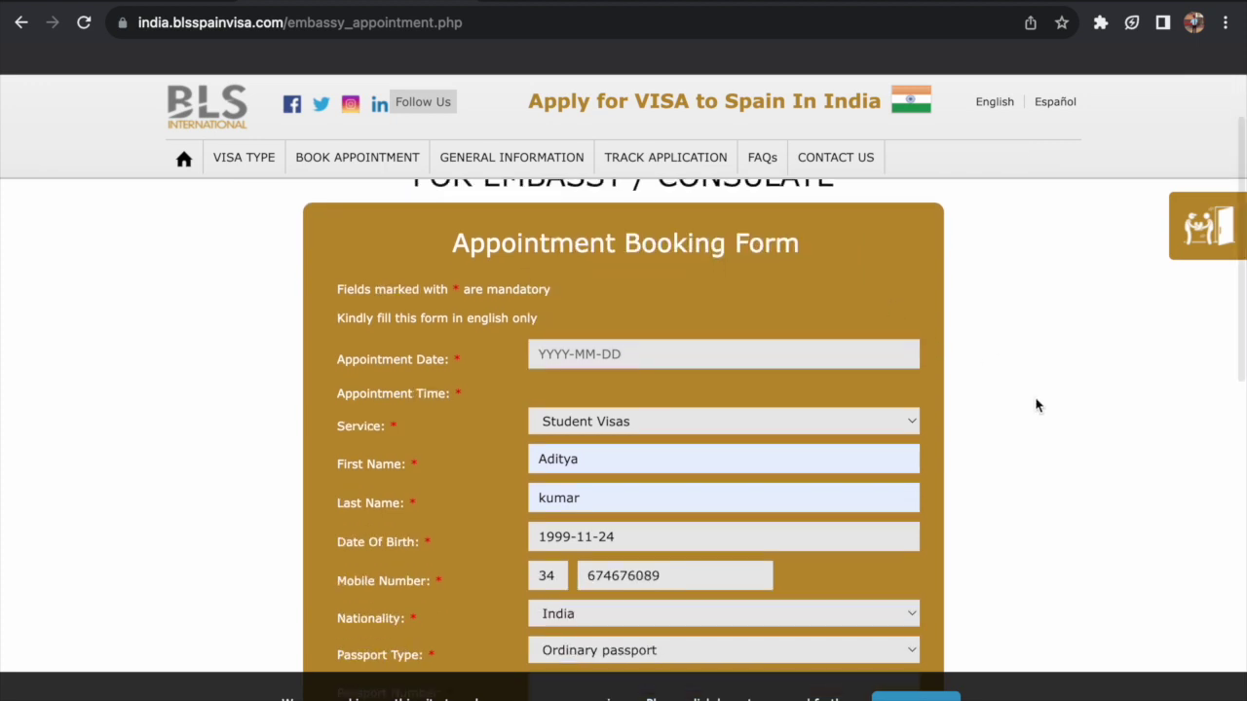
scroll(1036, 407, "down", 4)
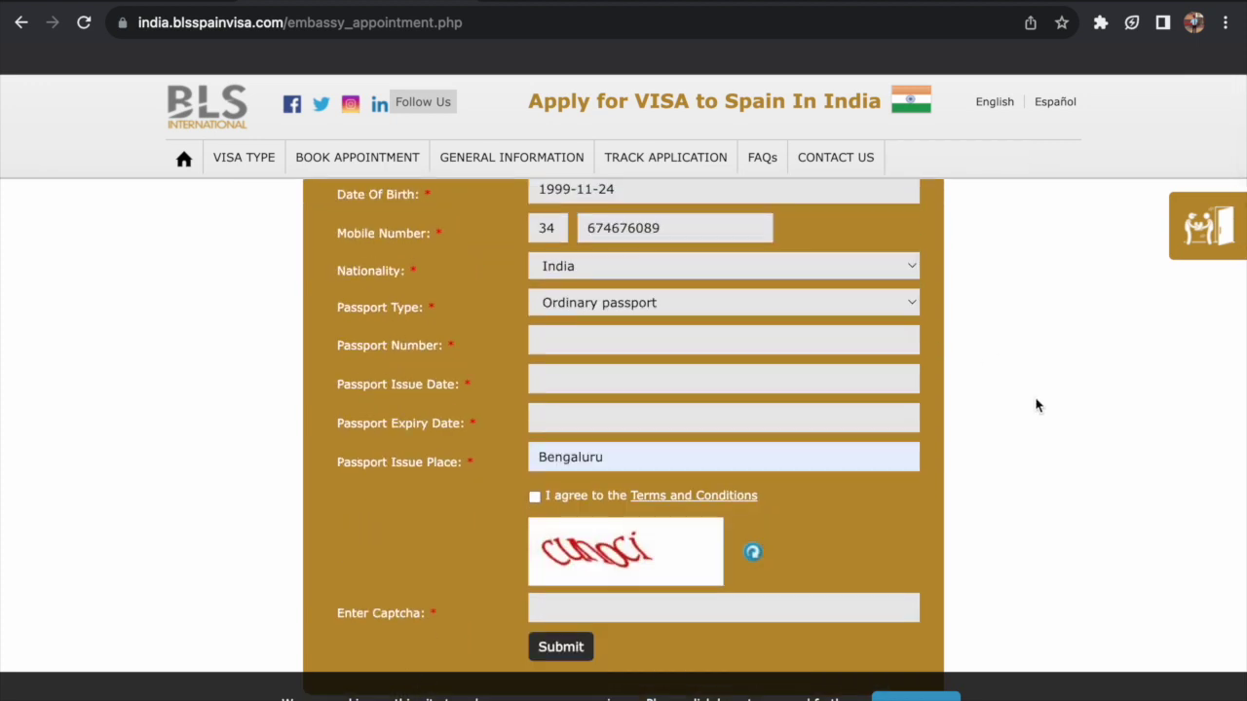
scroll(1036, 407, "down", 1)
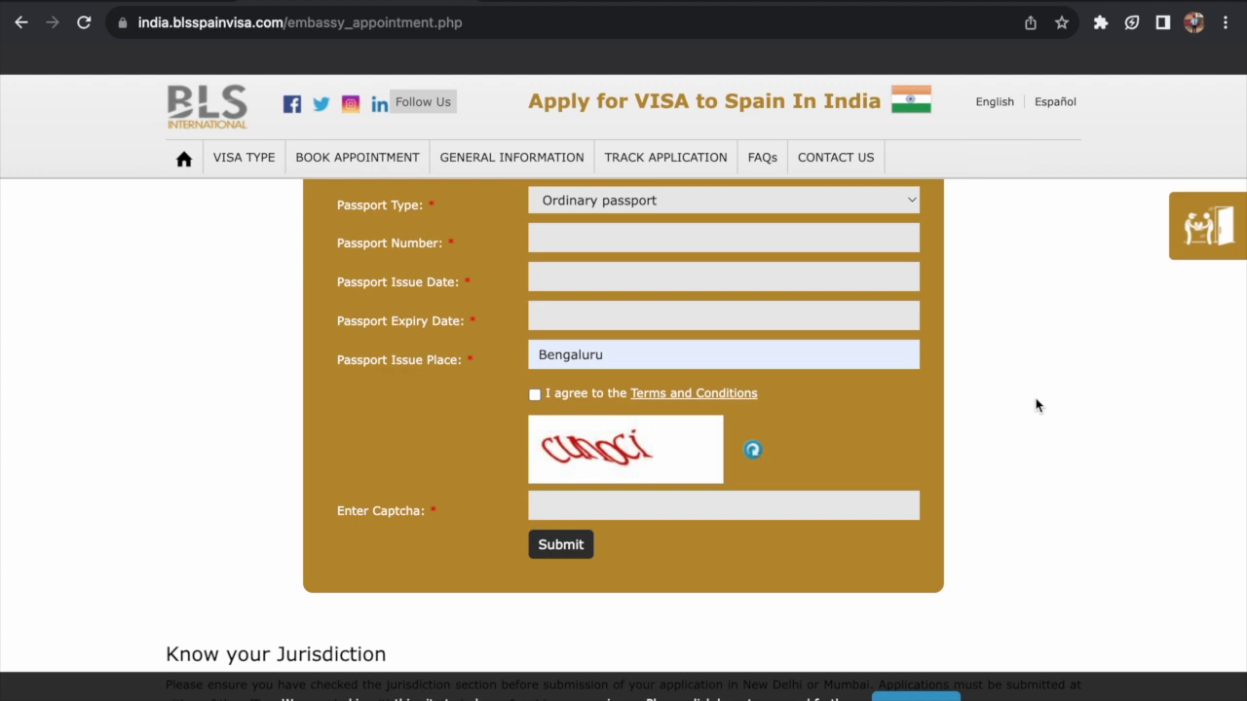